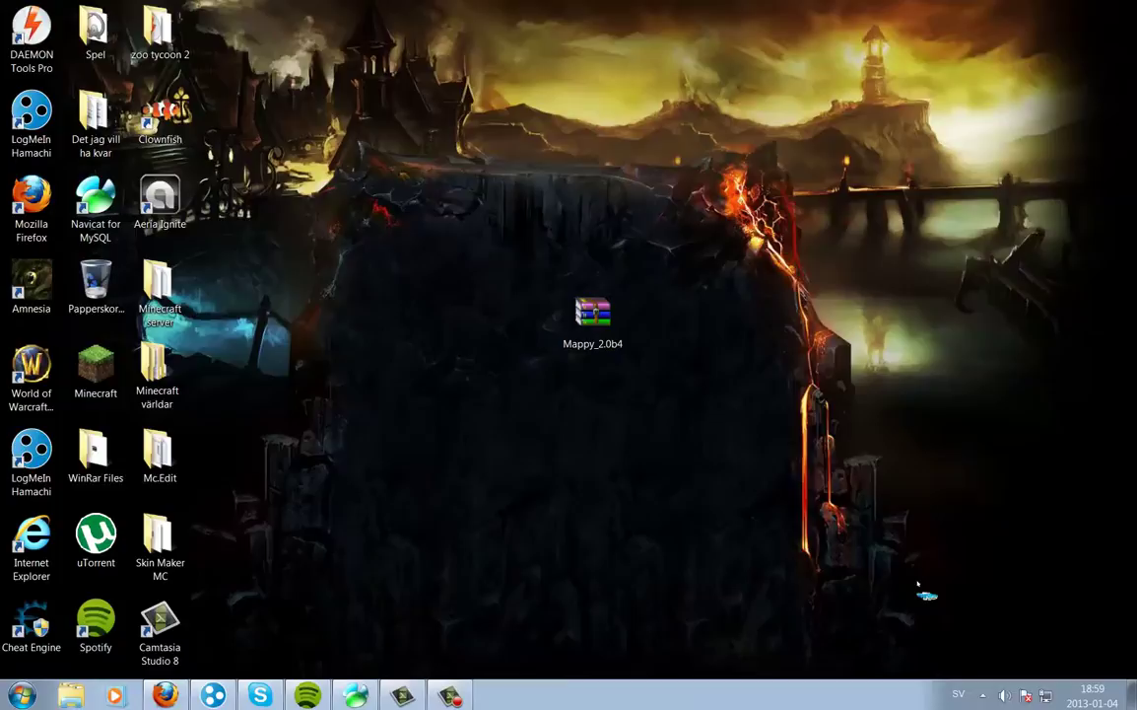
Switch to Firefox and return to the category list of the 2.4.3 WoW Addons site
{"action": "left_click", "coordinate": [165, 696]}
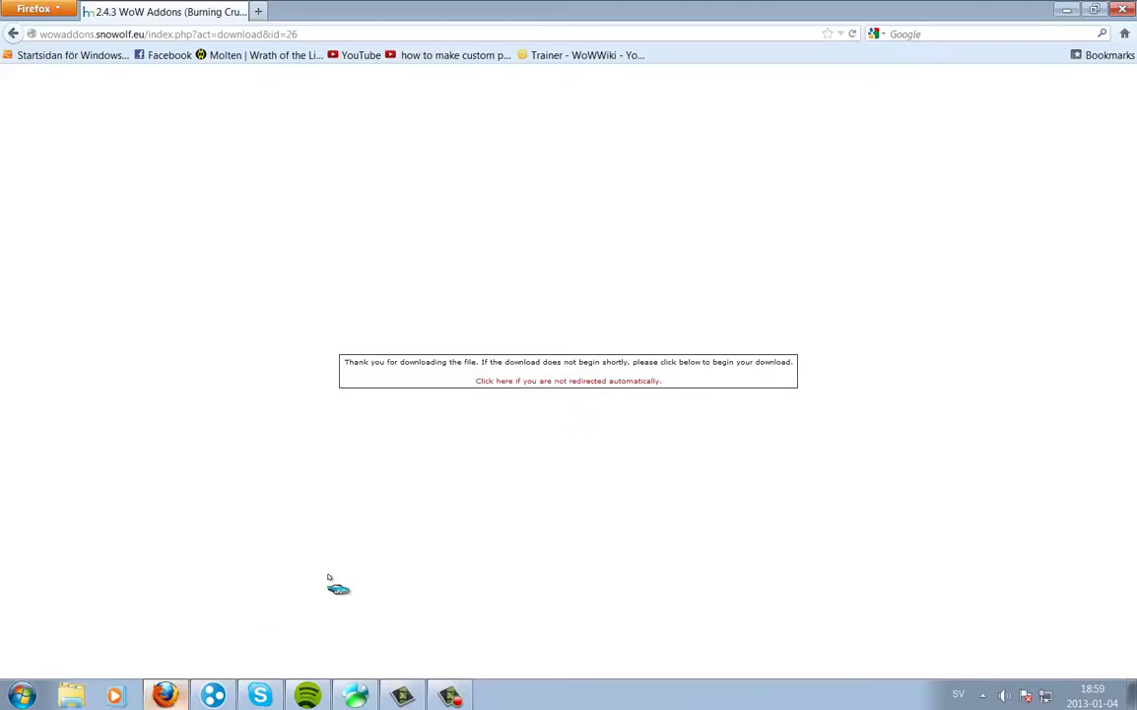
{"action": "key", "text": "BackSpace"}
{"action": "key", "text": "alt+Left"}
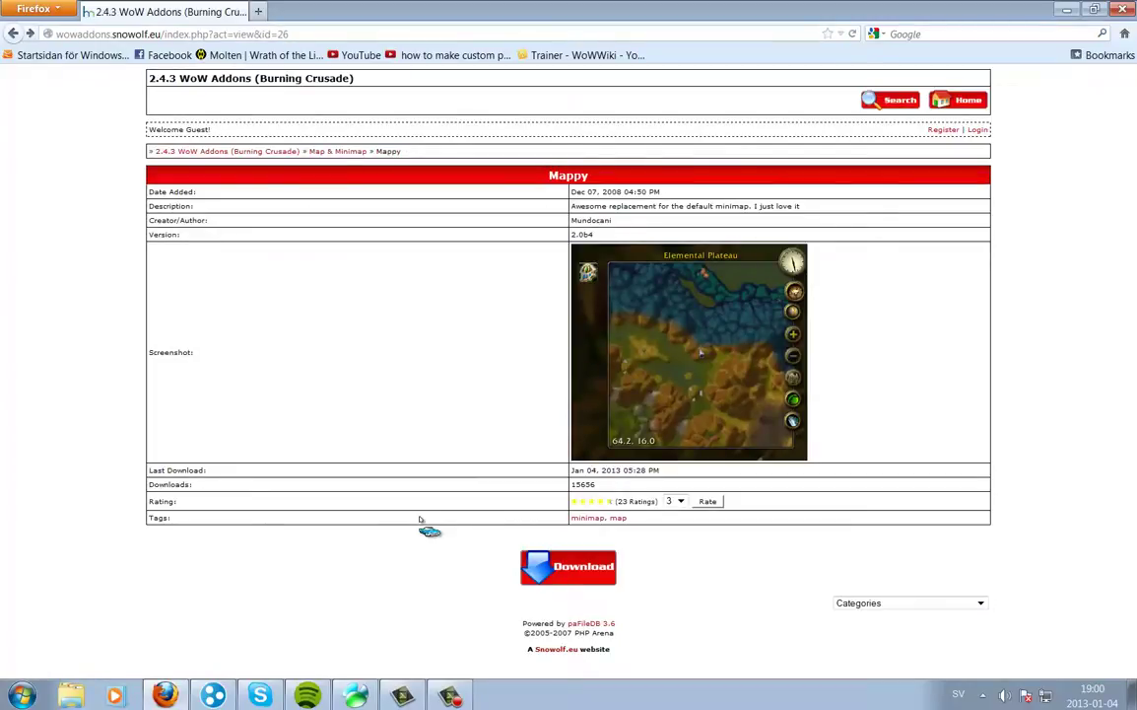
{"action": "key", "text": "alt+Left"}
{"action": "key", "text": "alt+Left"}
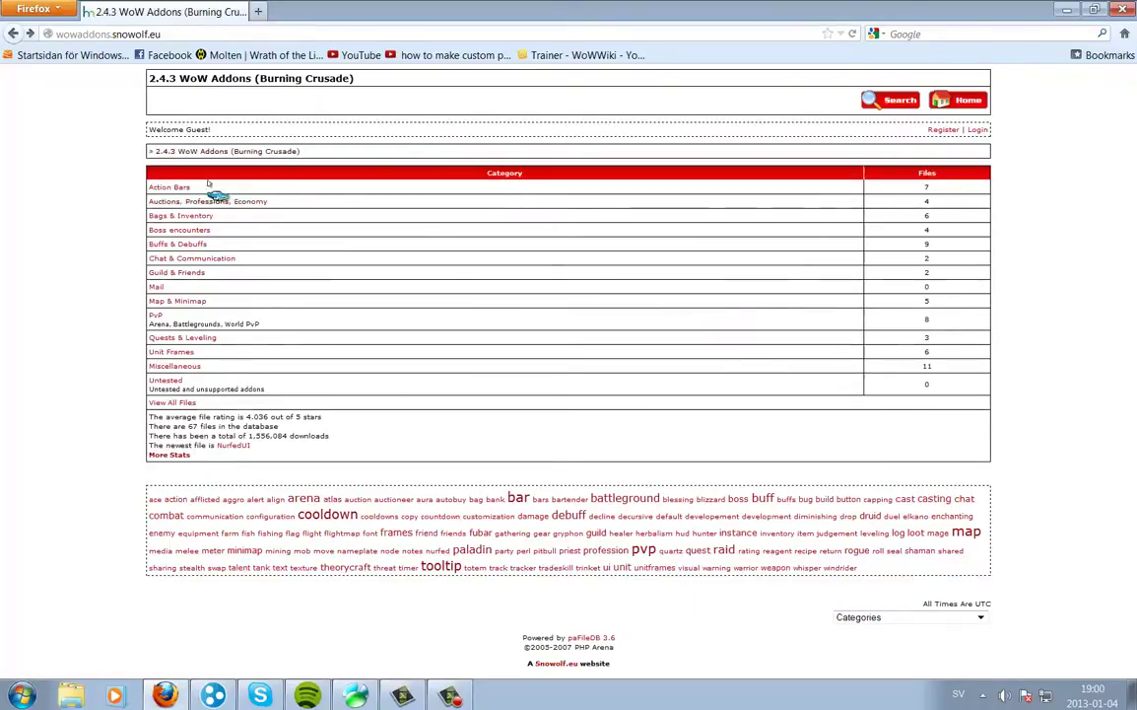
Find the Mappy addon in the Map & Minimap category and download it from the Main Server mirror
{"action": "left_click", "coordinate": [165, 308]}
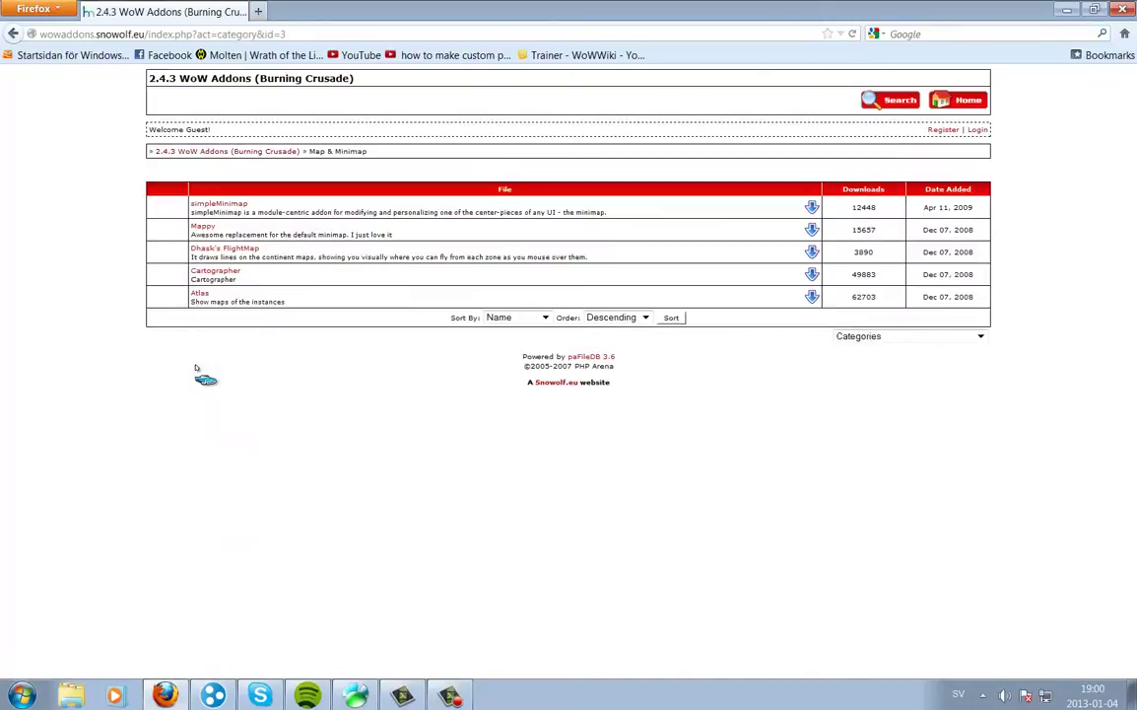
{"action": "left_click", "coordinate": [204, 227]}
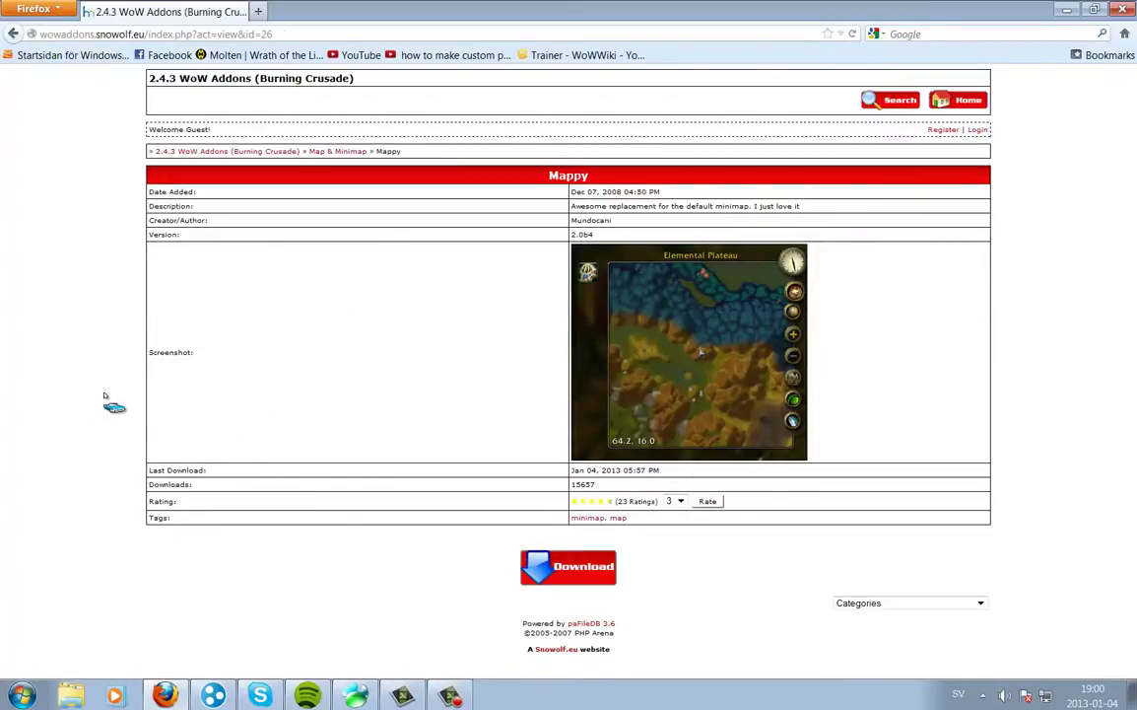
{"action": "left_click", "coordinate": [542, 566]}
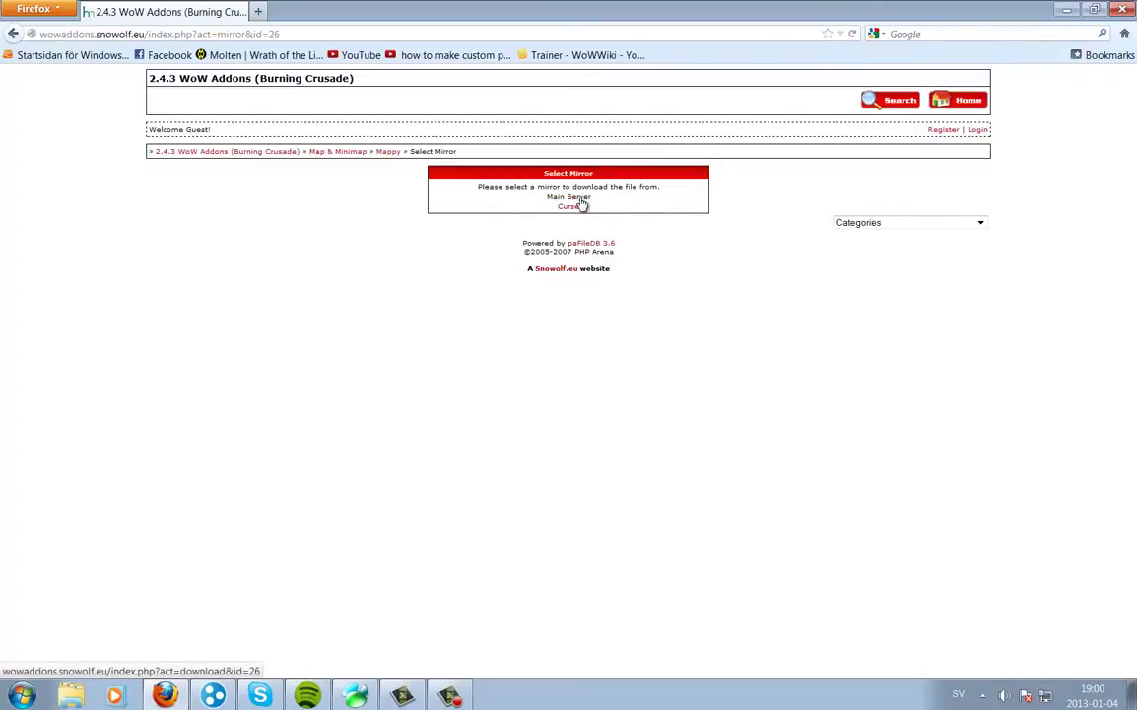
{"action": "left_click", "coordinate": [580, 199]}
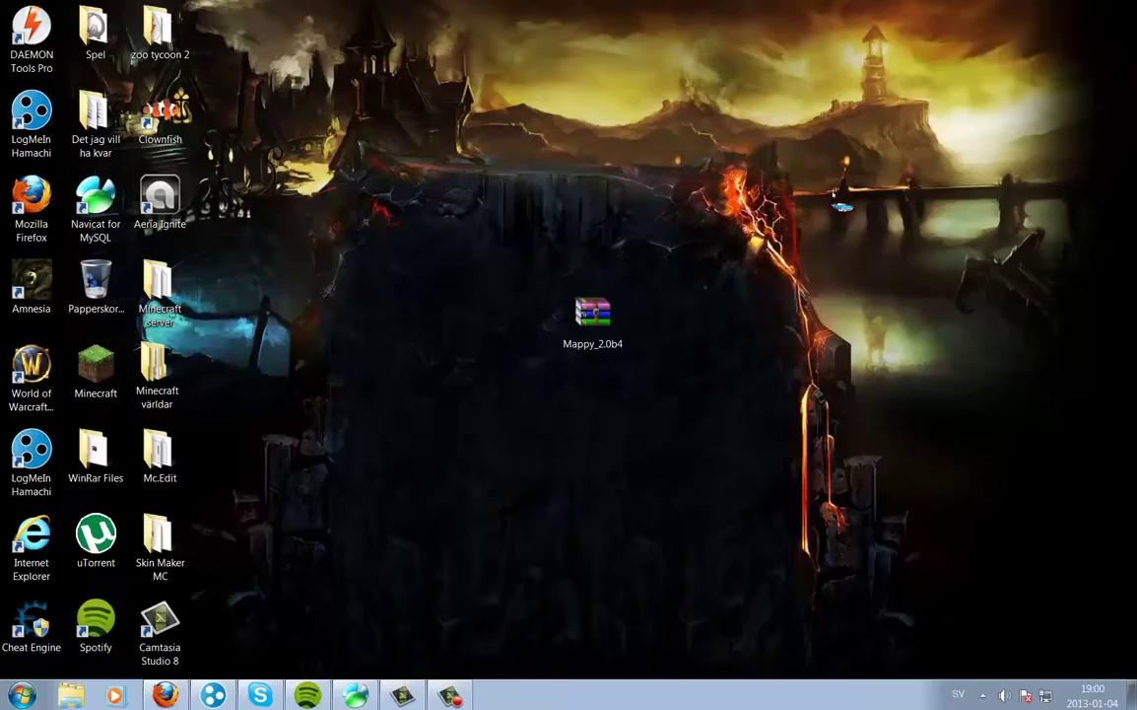
Place the Mappy_2.0b4 archive beside the other desktop icons and open the Feenix 2.4.3 client folder inside Det jag vill ha kvar > World Of Warcraft
{"action": "left_click_drag", "start_coordinate": [591, 340], "coordinate": [246, 44]}
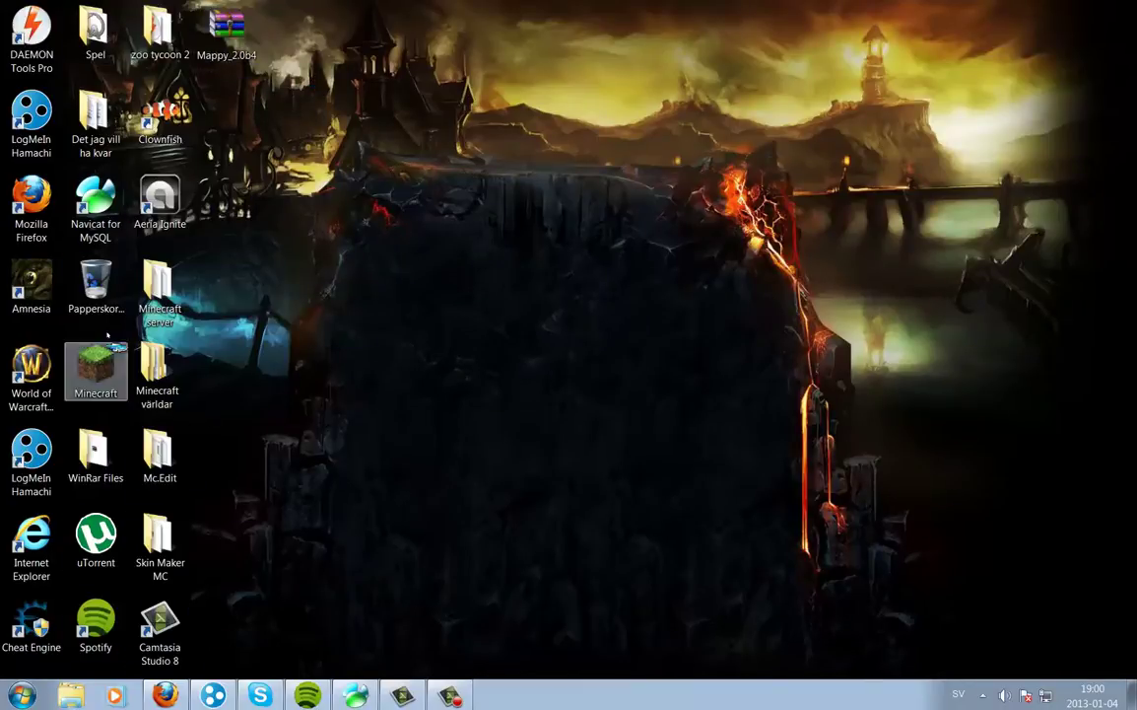
{"action": "double_click", "coordinate": [95, 118]}
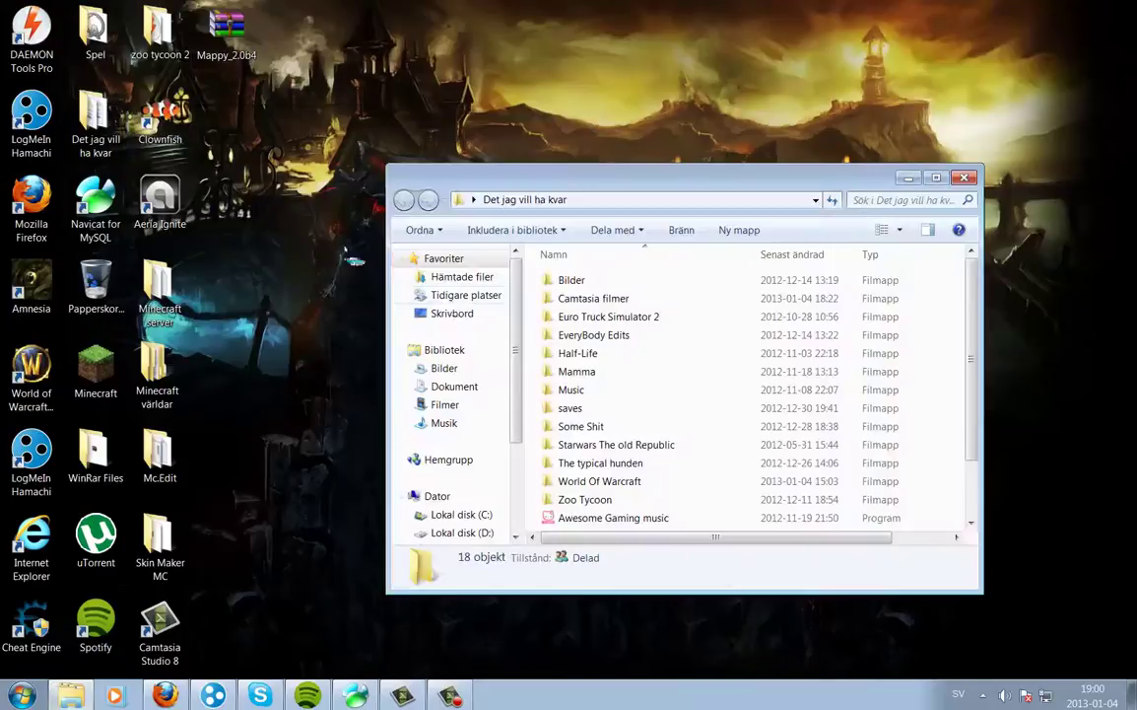
{"action": "scroll", "coordinate": [570, 461], "scroll_direction": "down", "scroll_amount": 1}
{"action": "double_click", "coordinate": [627, 438]}
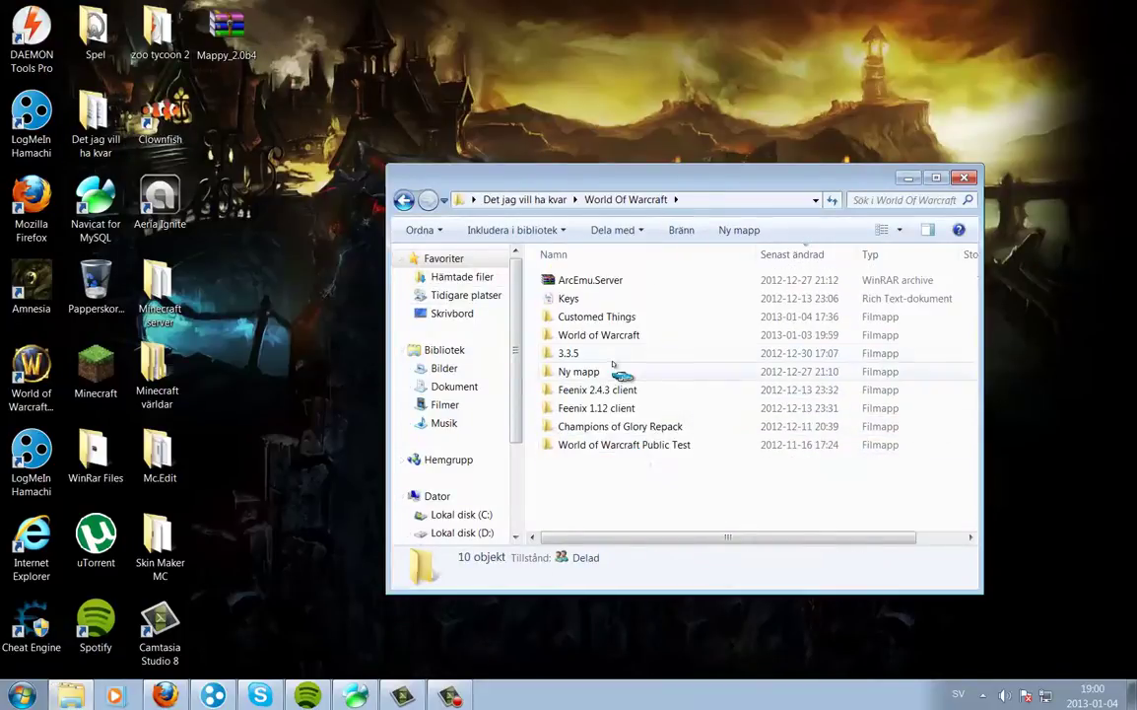
{"action": "double_click", "coordinate": [611, 390]}
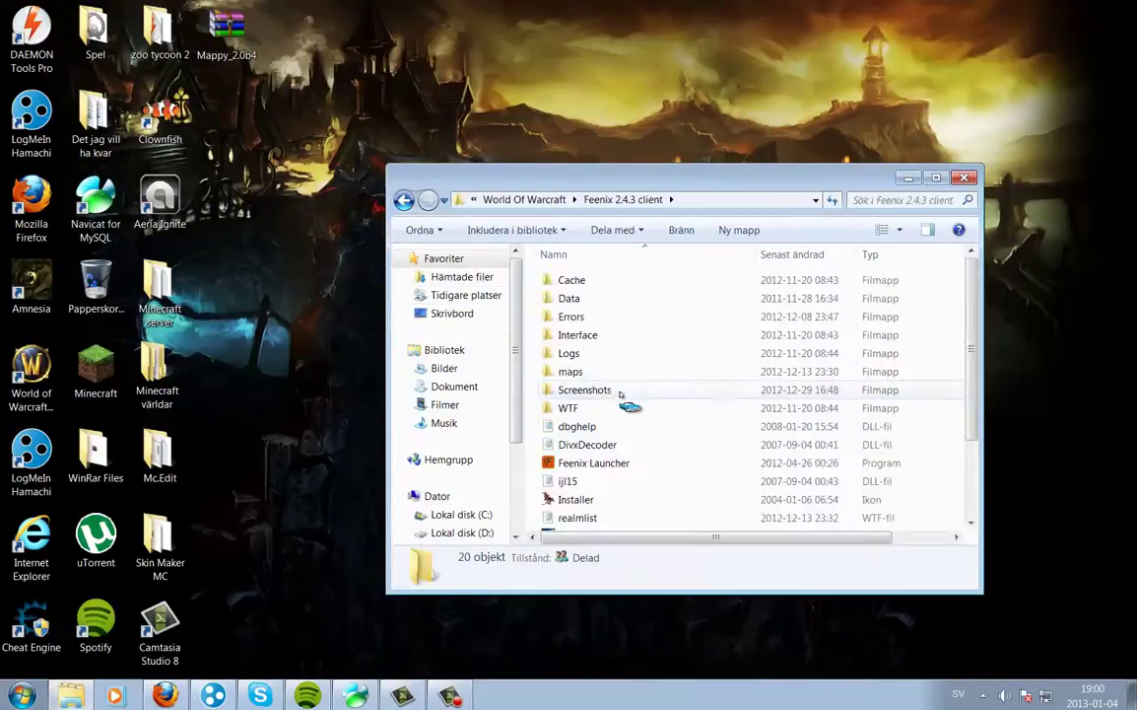
Open the AddOns folder inside the client's Interface folder and widen the window to view its contents
{"action": "double_click", "coordinate": [568, 297]}
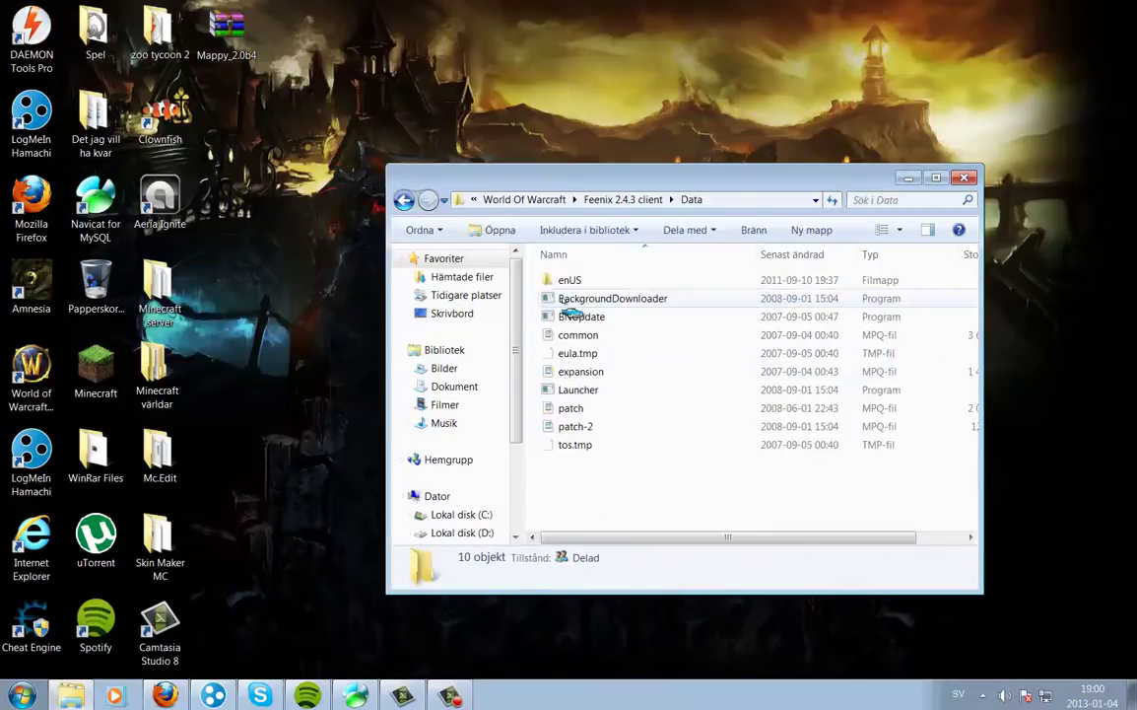
{"action": "key", "text": "BackSpace"}
{"action": "double_click", "coordinate": [592, 334]}
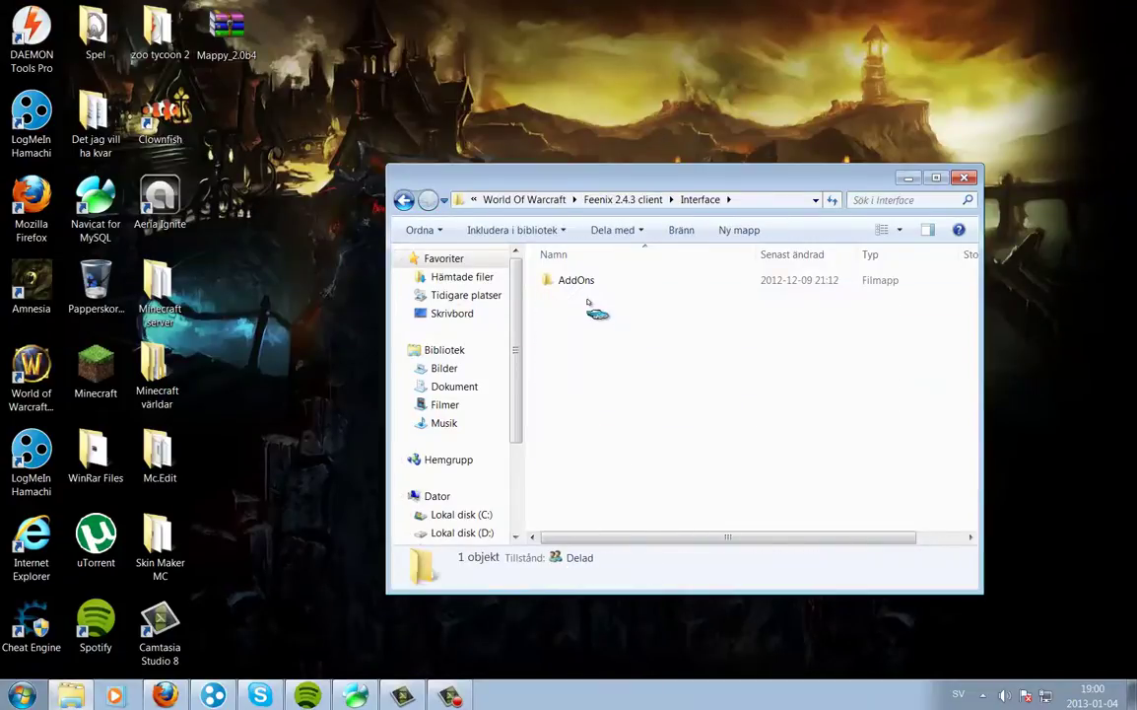
{"action": "double_click", "coordinate": [583, 281]}
{"action": "left_click_drag", "start_coordinate": [389, 258], "coordinate": [254, 258]}
{"action": "scroll", "coordinate": [514, 355], "scroll_direction": "down", "scroll_amount": 9}
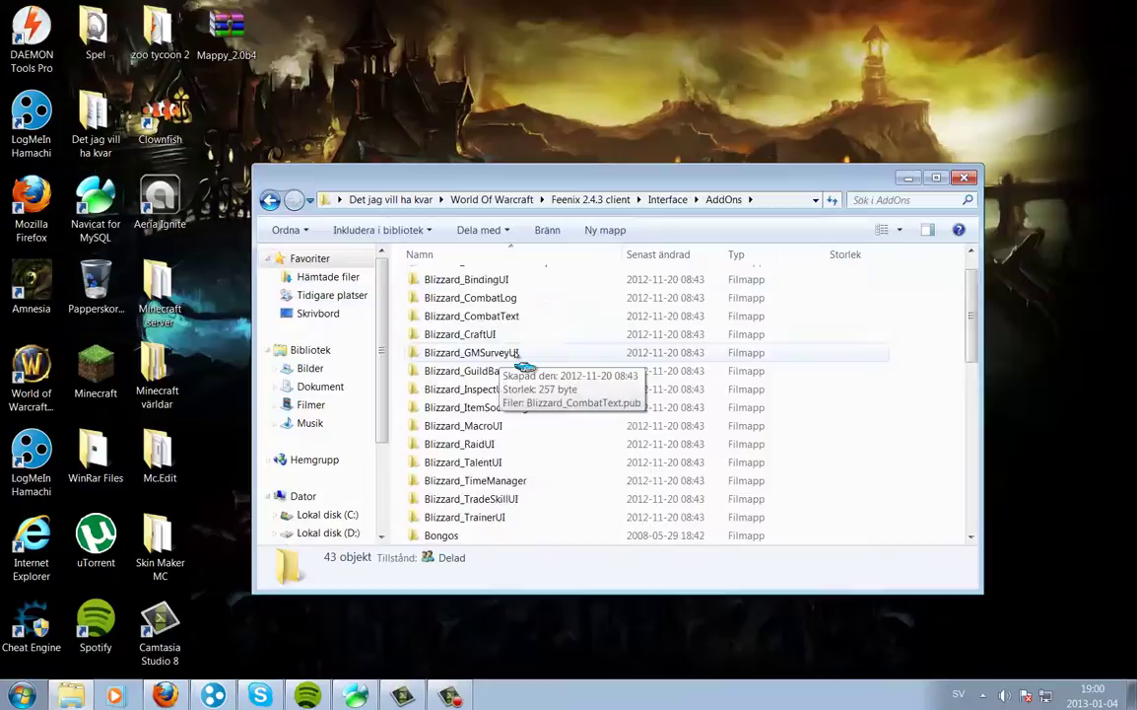
{"action": "scroll", "coordinate": [514, 355], "scroll_direction": "down", "scroll_amount": 2}
Open the Mappy_2.0b4 archive, dismiss the license notice, and arrange the AddOns and archive windows side by side
{"action": "double_click", "coordinate": [225, 29]}
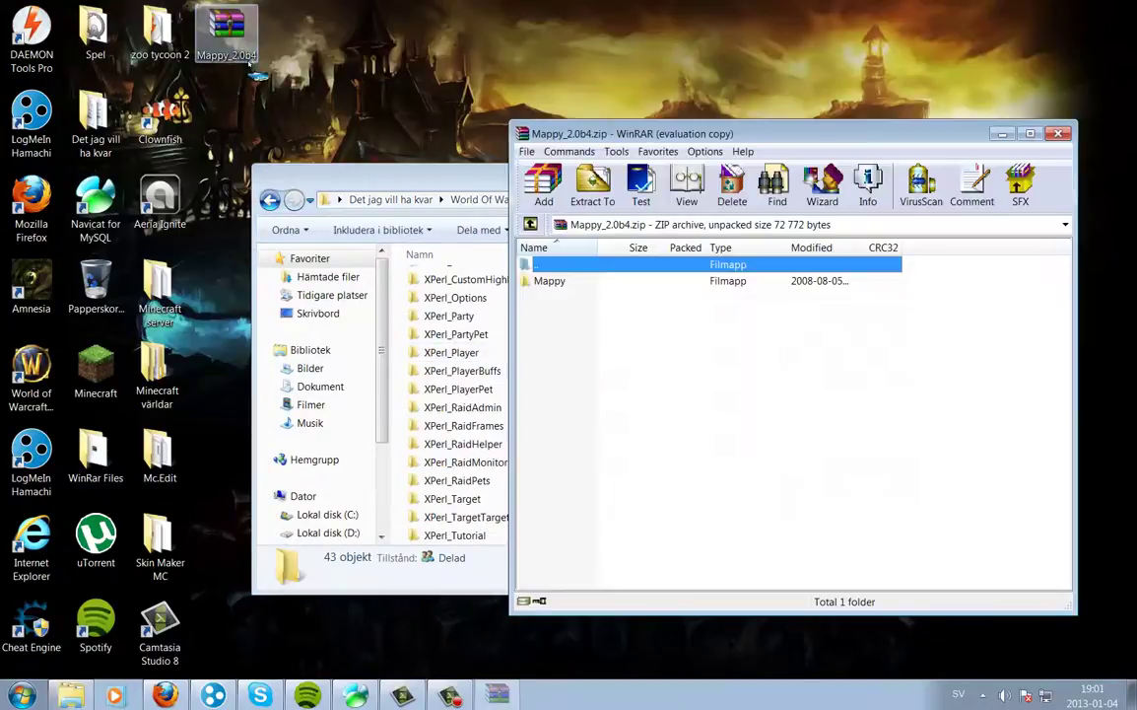
{"action": "left_click", "coordinate": [350, 172]}
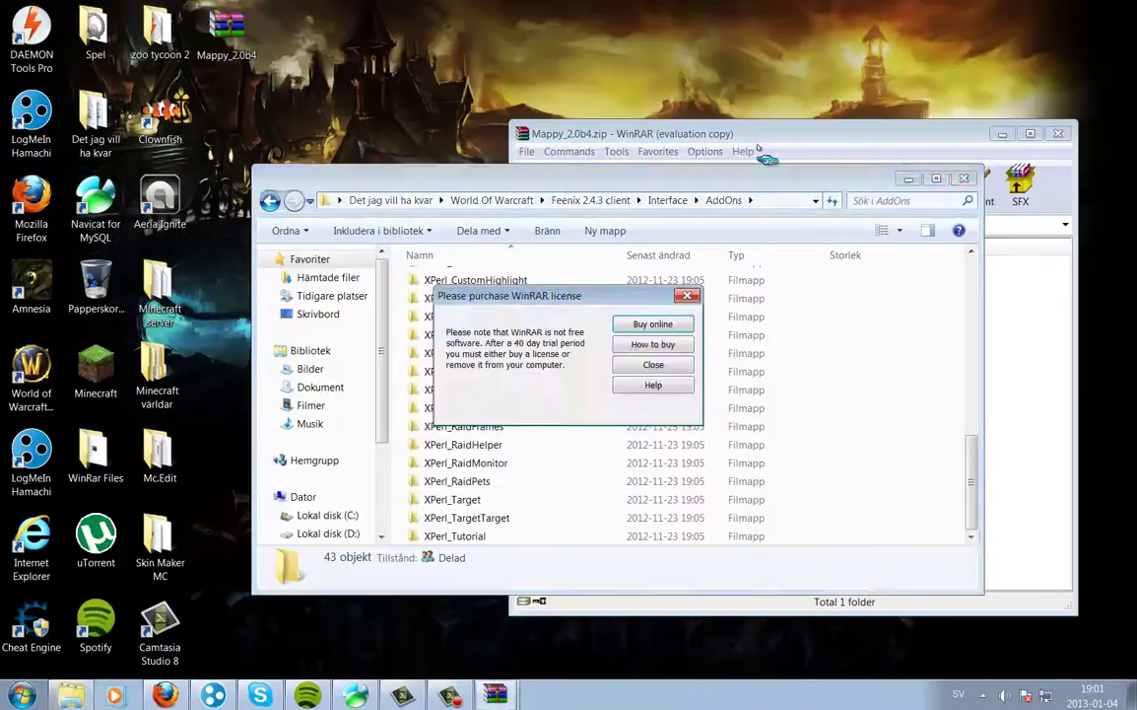
{"action": "left_click", "coordinate": [685, 297]}
{"action": "left_click_drag", "start_coordinate": [570, 188], "coordinate": [2, 95]}
{"action": "left_click_drag", "start_coordinate": [659, 126], "coordinate": [1133, 197]}
{"action": "left_click", "coordinate": [726, 275]}
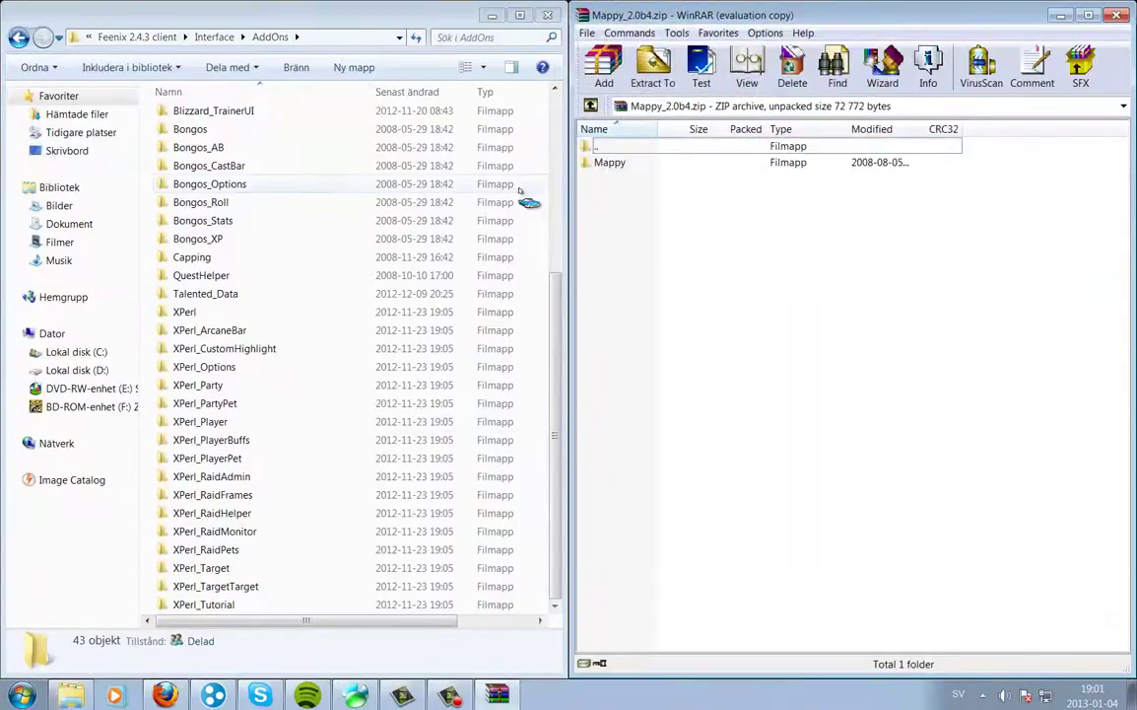
Extract the Mappy folder from the archive into the AddOns folder and close both windows
{"action": "left_click_drag", "start_coordinate": [623, 169], "coordinate": [156, 229]}
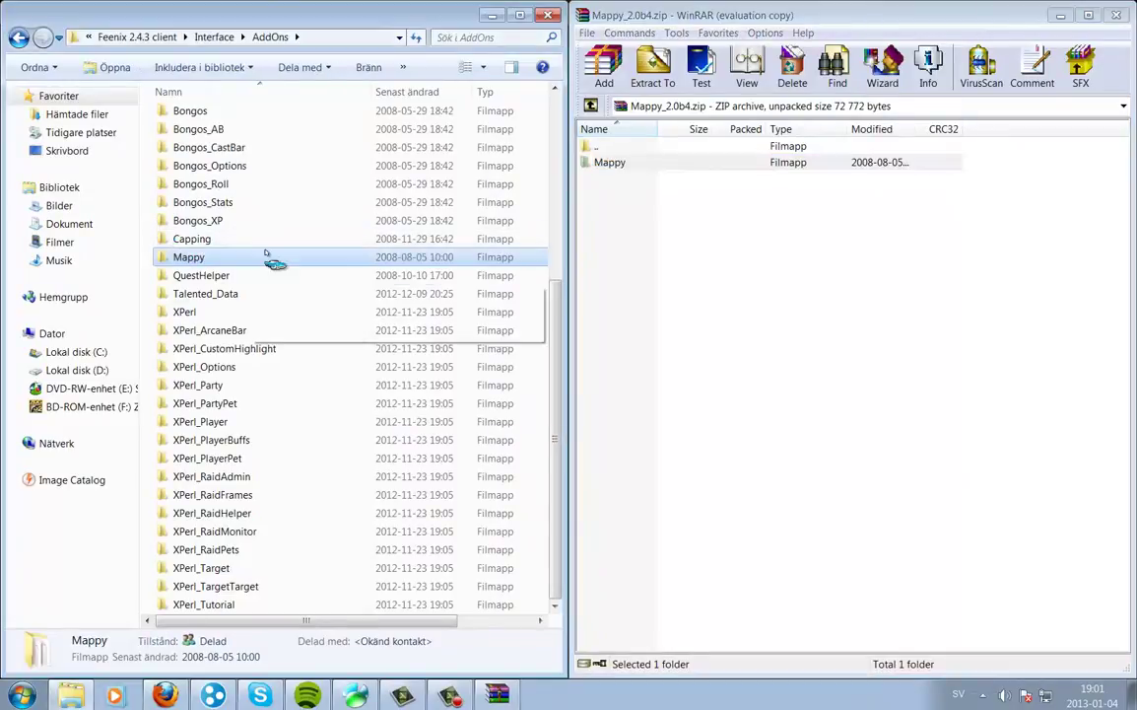
{"action": "left_click", "coordinate": [550, 16]}
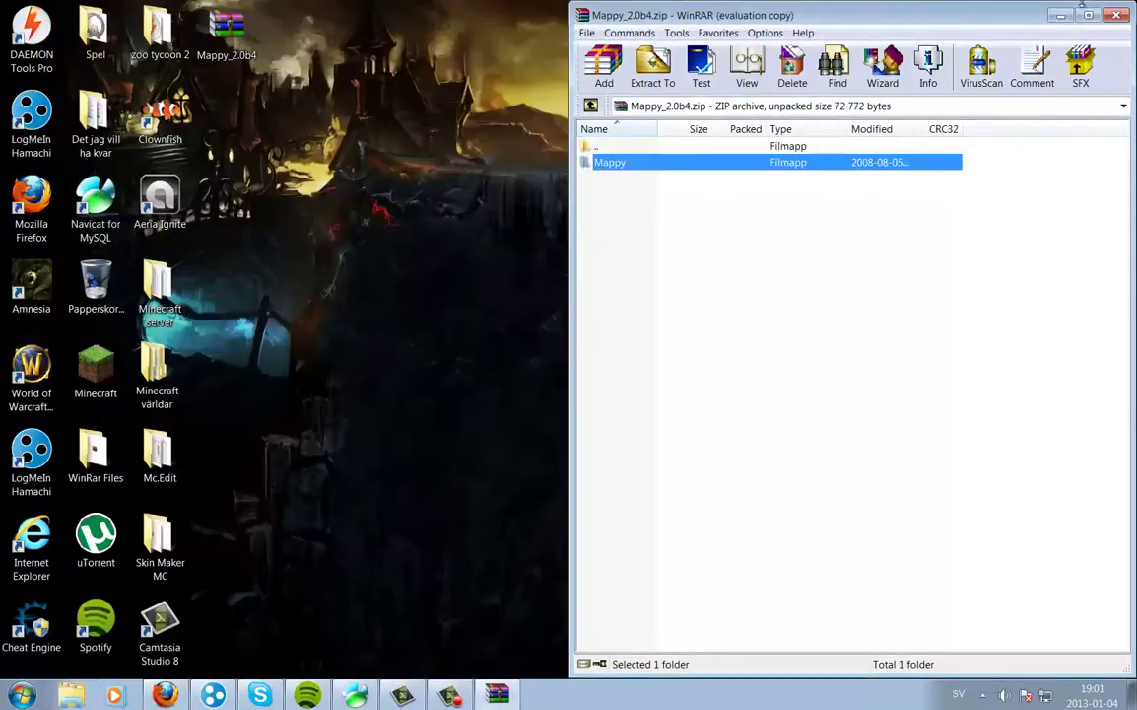
{"action": "left_click", "coordinate": [1120, 15]}
Move the Mappy_2.0b4 archive to the recycle bin, delete it permanently, and close the bin
{"action": "left_click_drag", "start_coordinate": [226, 35], "coordinate": [136, 279]}
{"action": "double_click", "coordinate": [98, 284]}
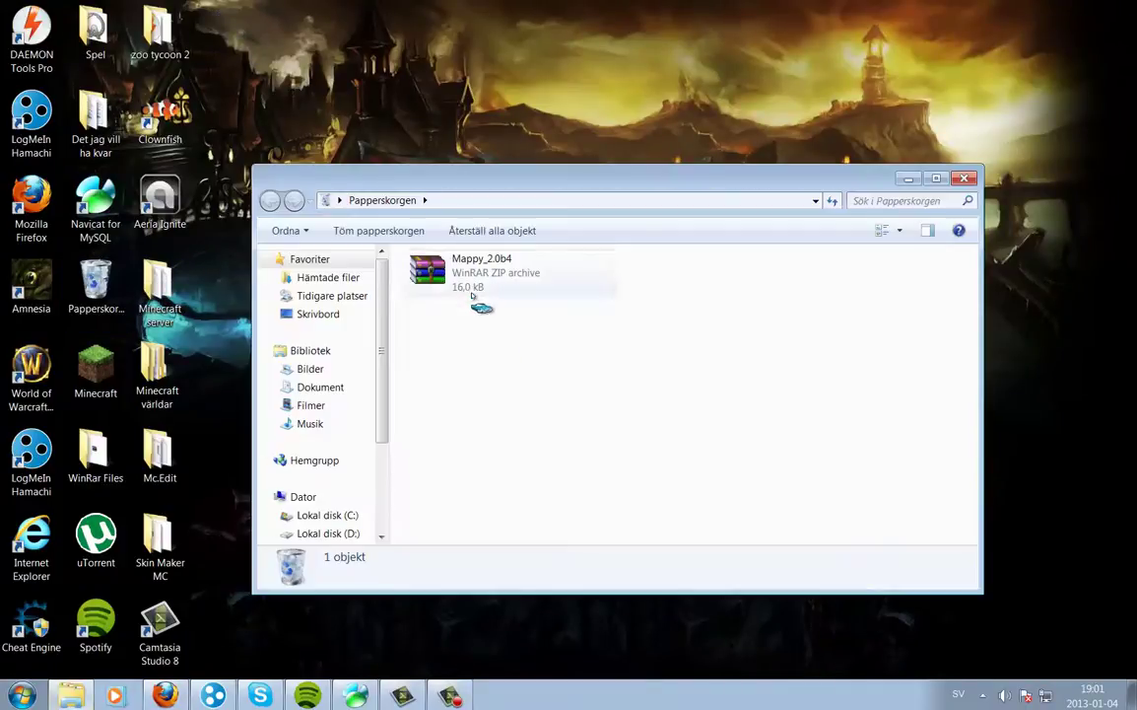
{"action": "right_click", "coordinate": [477, 285]}
{"action": "left_click", "coordinate": [519, 331]}
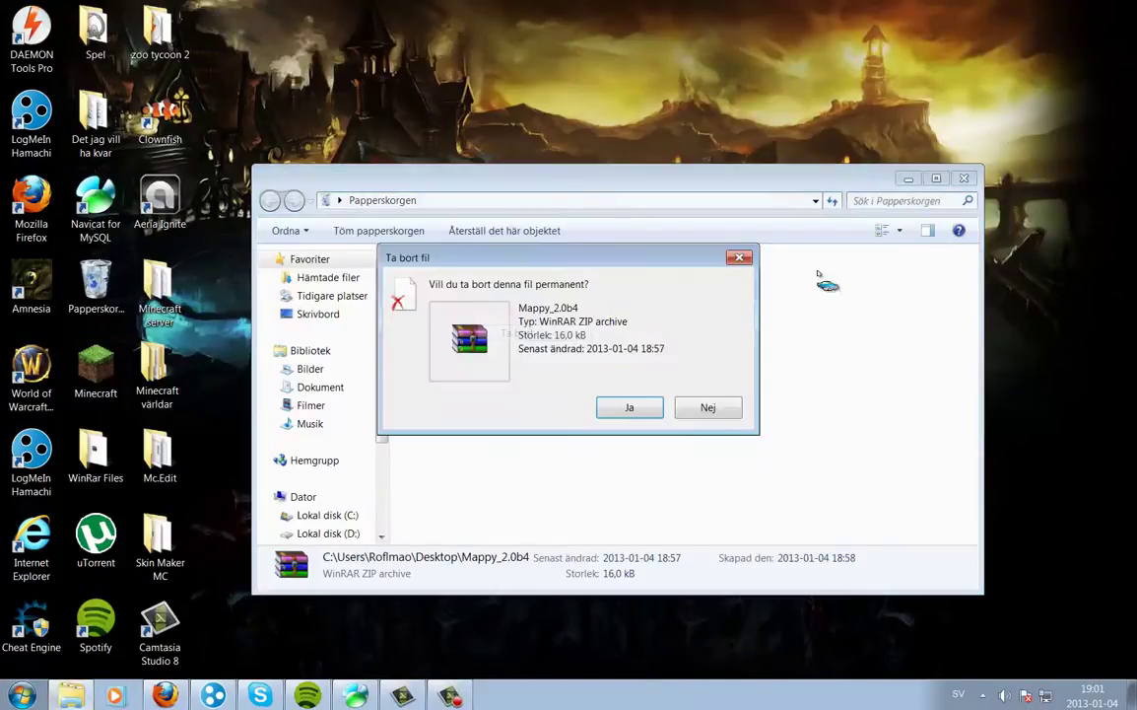
{"action": "left_click", "coordinate": [617, 406]}
{"action": "left_click", "coordinate": [964, 180]}
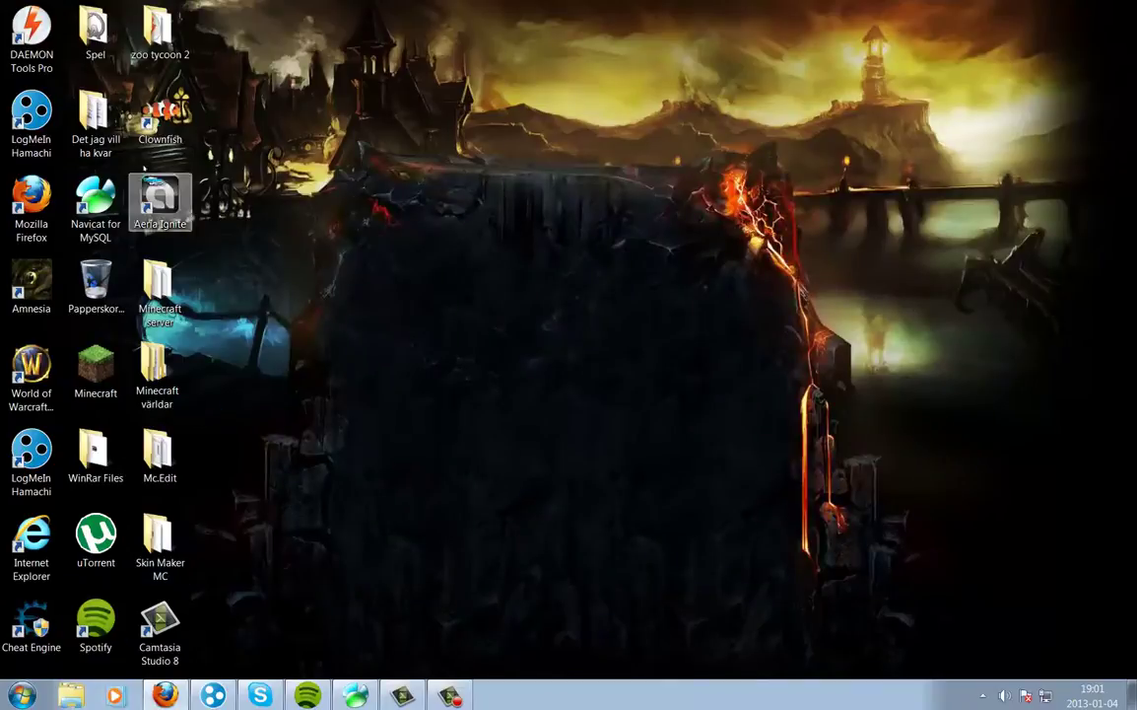
Launch Wow from the Feenix 2.4.3 client folder and accept reloading the default settings
{"action": "double_click", "coordinate": [74, 143]}
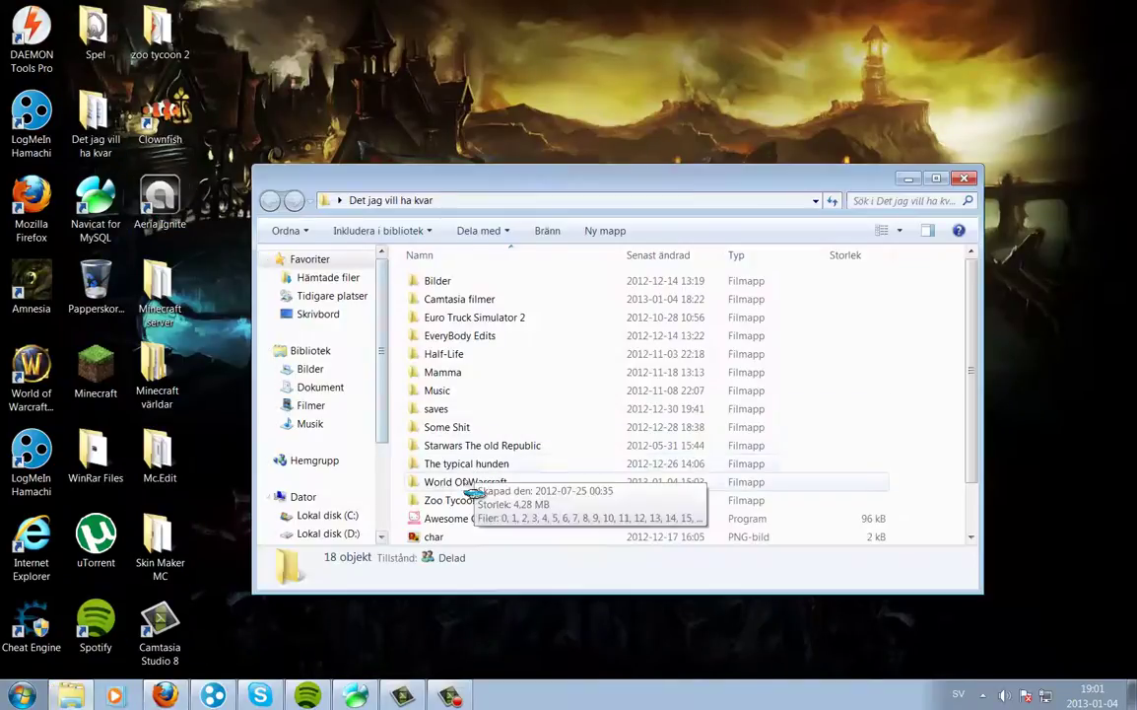
{"action": "double_click", "coordinate": [460, 488]}
{"action": "double_click", "coordinate": [463, 390]}
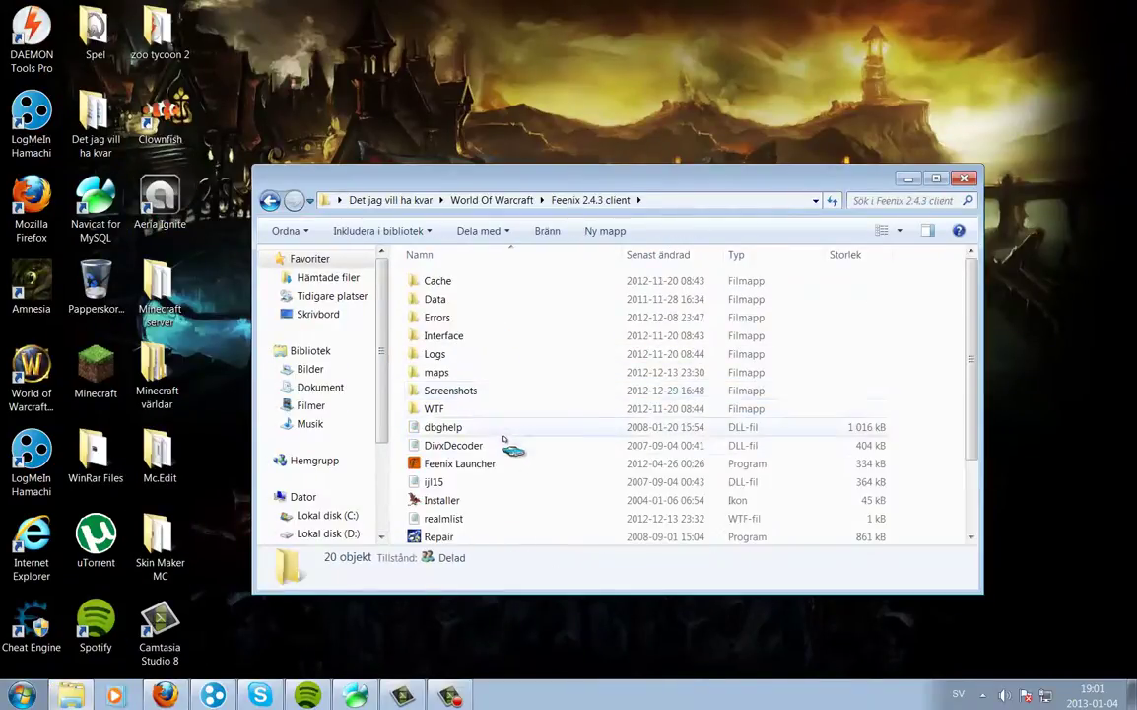
{"action": "scroll", "coordinate": [513, 438], "scroll_direction": "down", "scroll_amount": 2}
{"action": "left_click", "coordinate": [465, 519]}
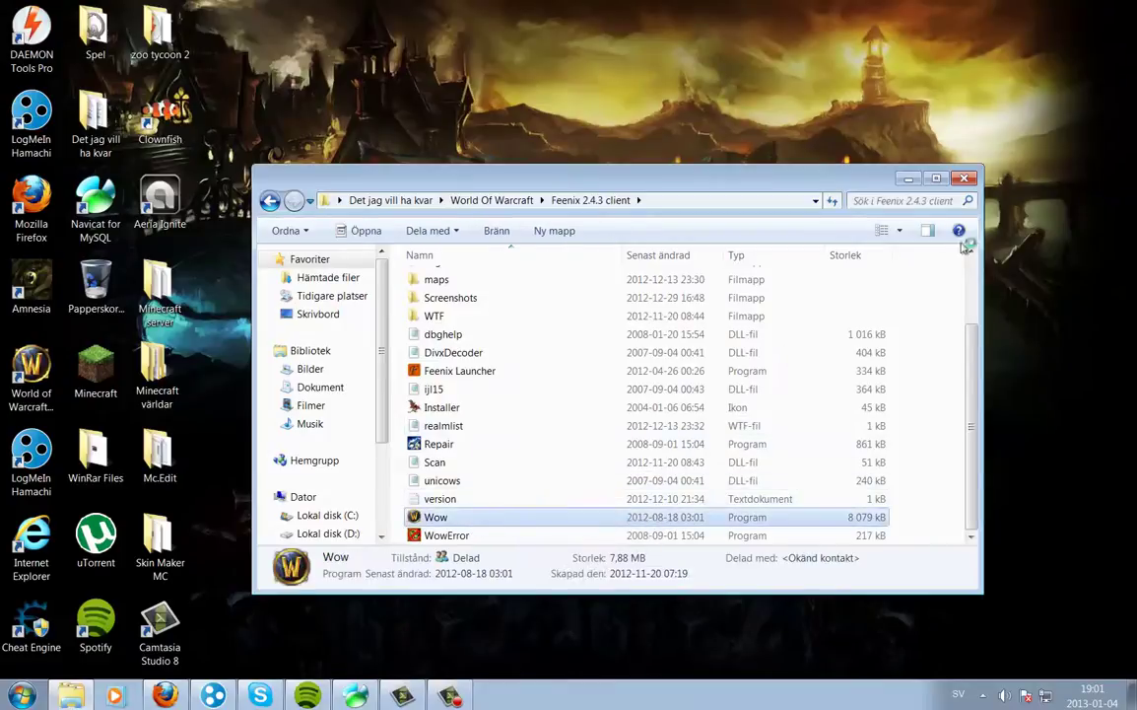
{"action": "left_click", "coordinate": [909, 179]}
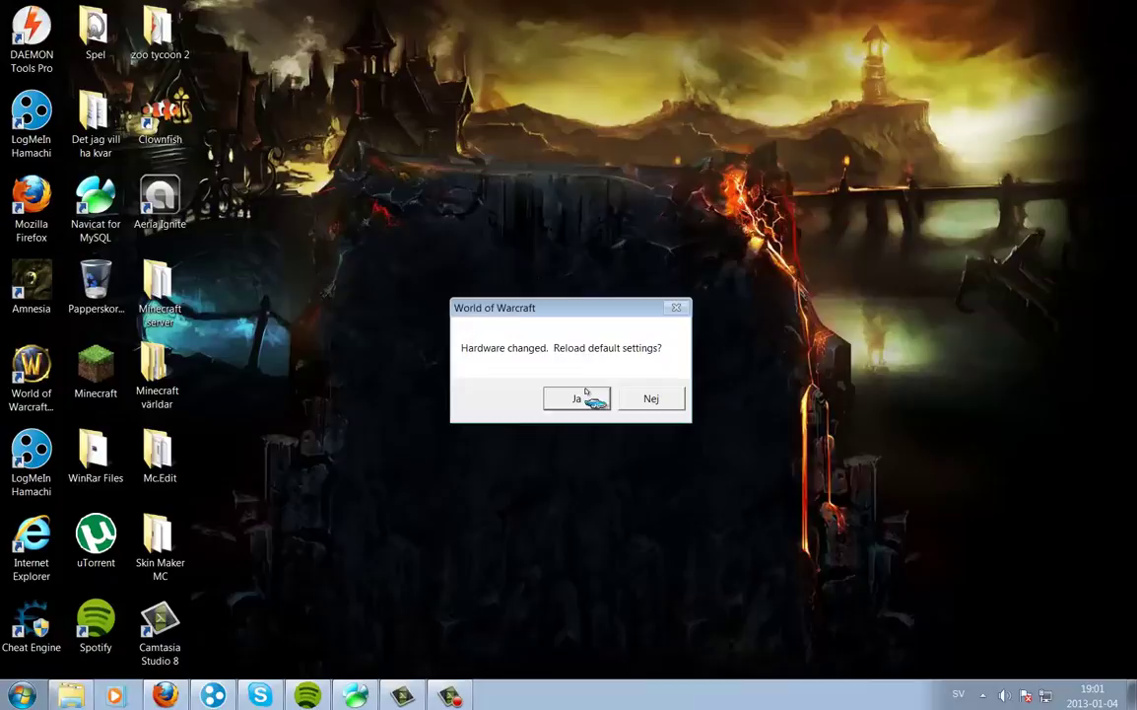
{"action": "left_click", "coordinate": [586, 395]}
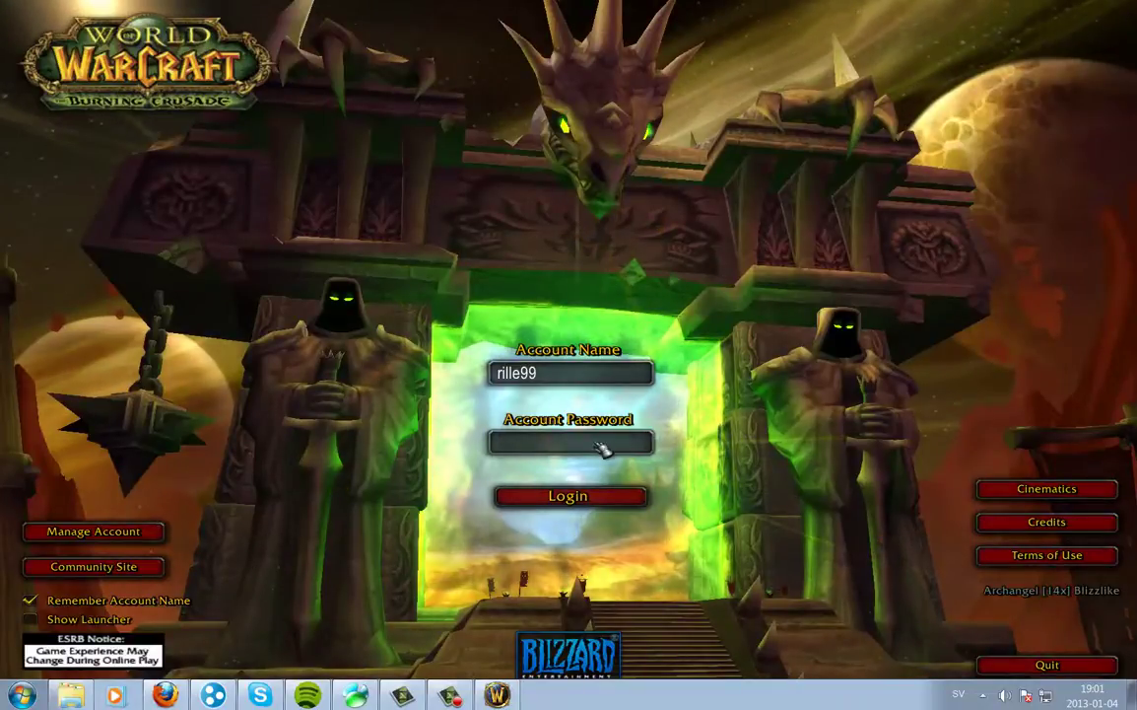
Log in with the account password and enter the world with the level 40 mage
{"action": "left_click", "coordinate": [603, 449]}
{"action": "type", "text": "****"}
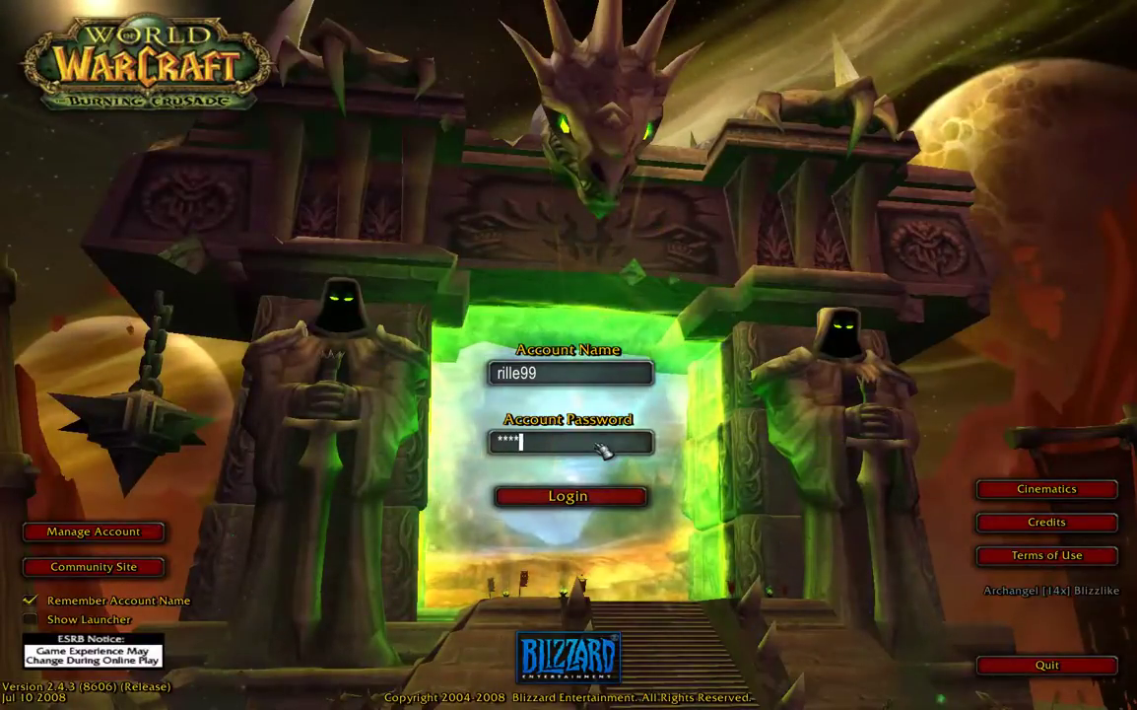
{"action": "type", "text": "********"}
{"action": "key", "text": "Return"}
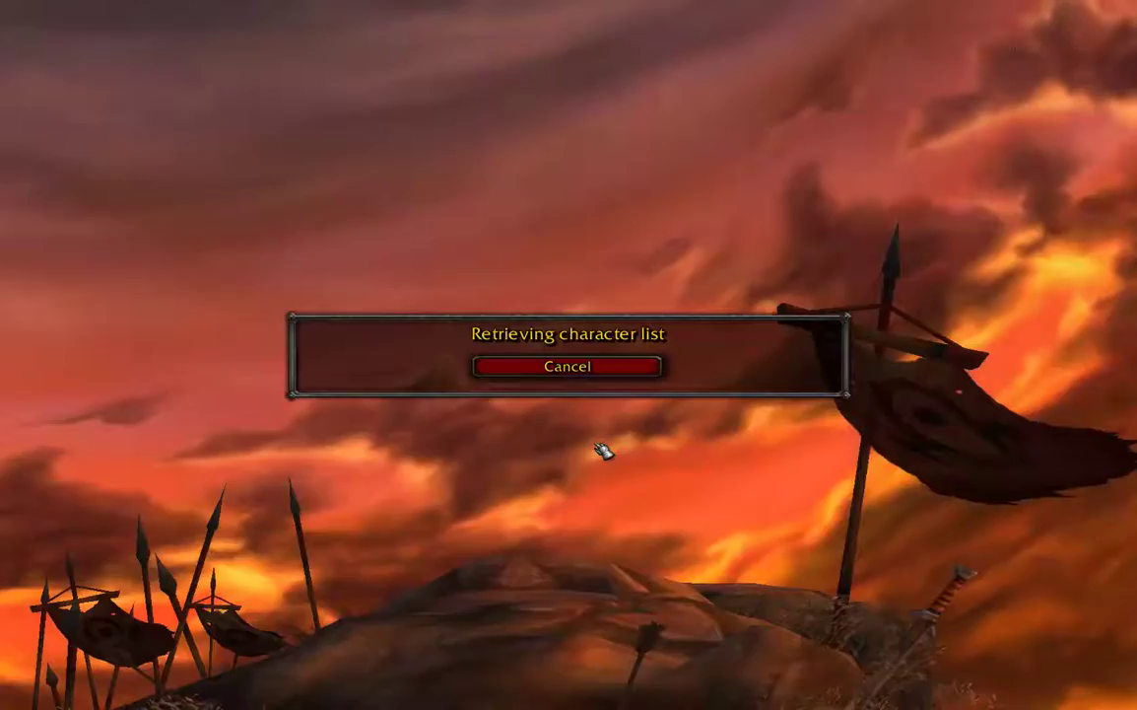
{"action": "key", "text": "Up"}
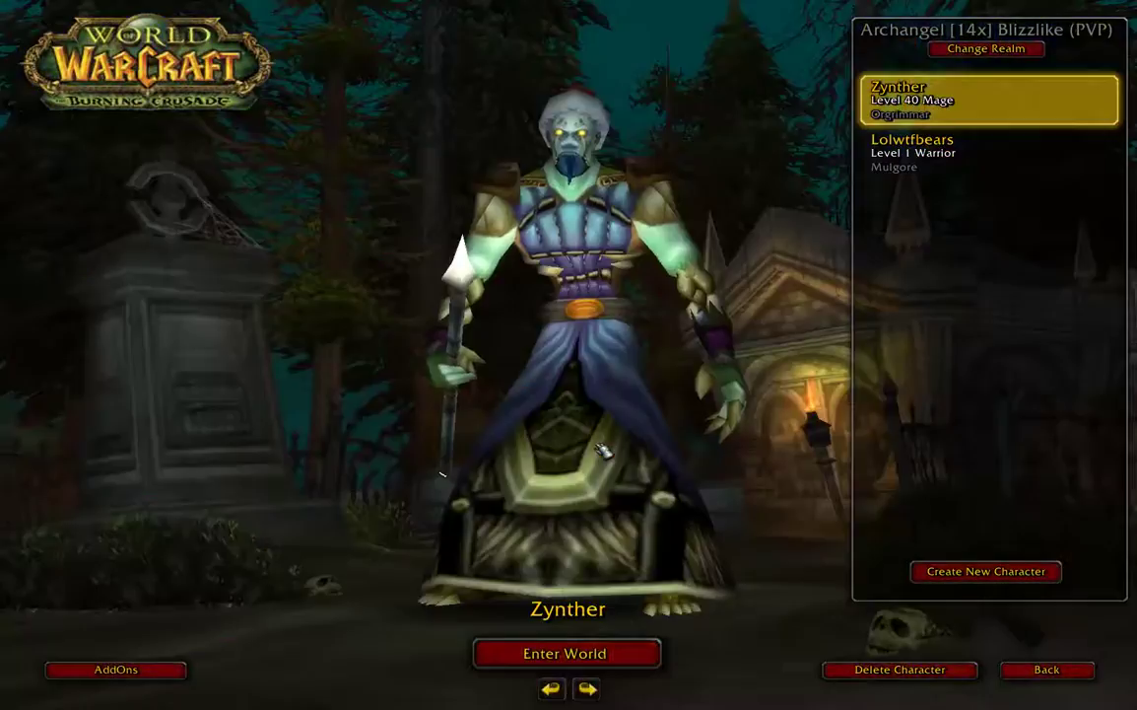
{"action": "key", "text": "Return"}
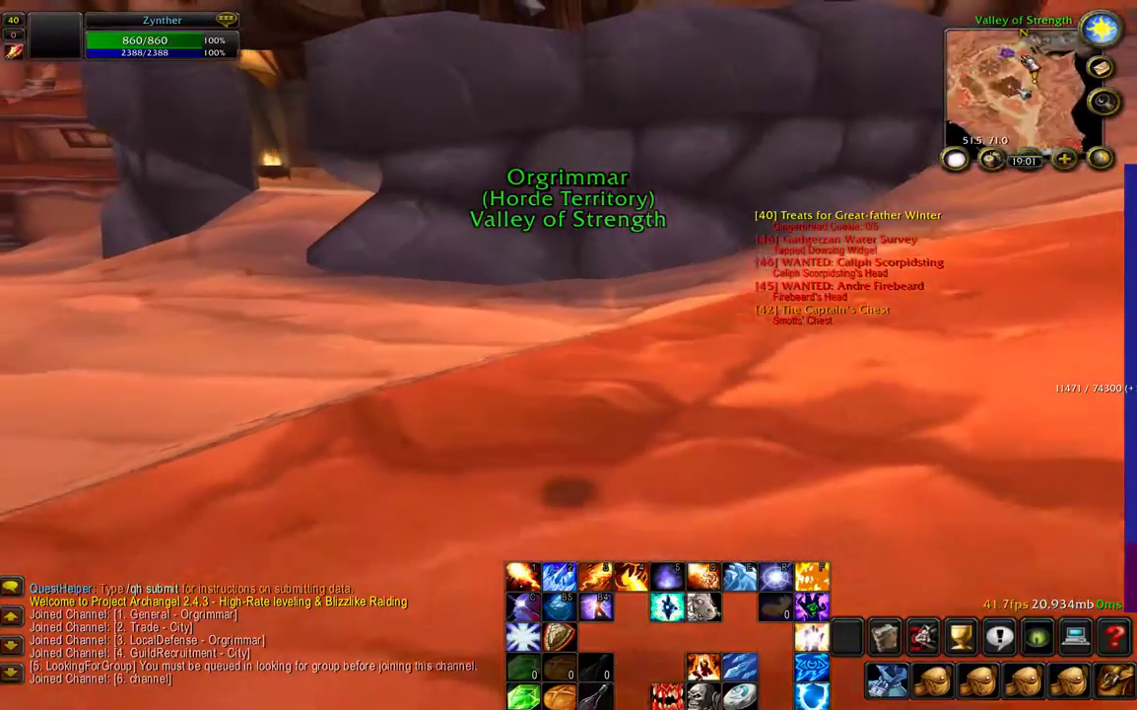
Walk the character to the mailbox in Orgrimmar's Valley of Strength and go through its inbox to the last page
{"action": "key", "text": "s"}
{"action": "key", "text": "a"}
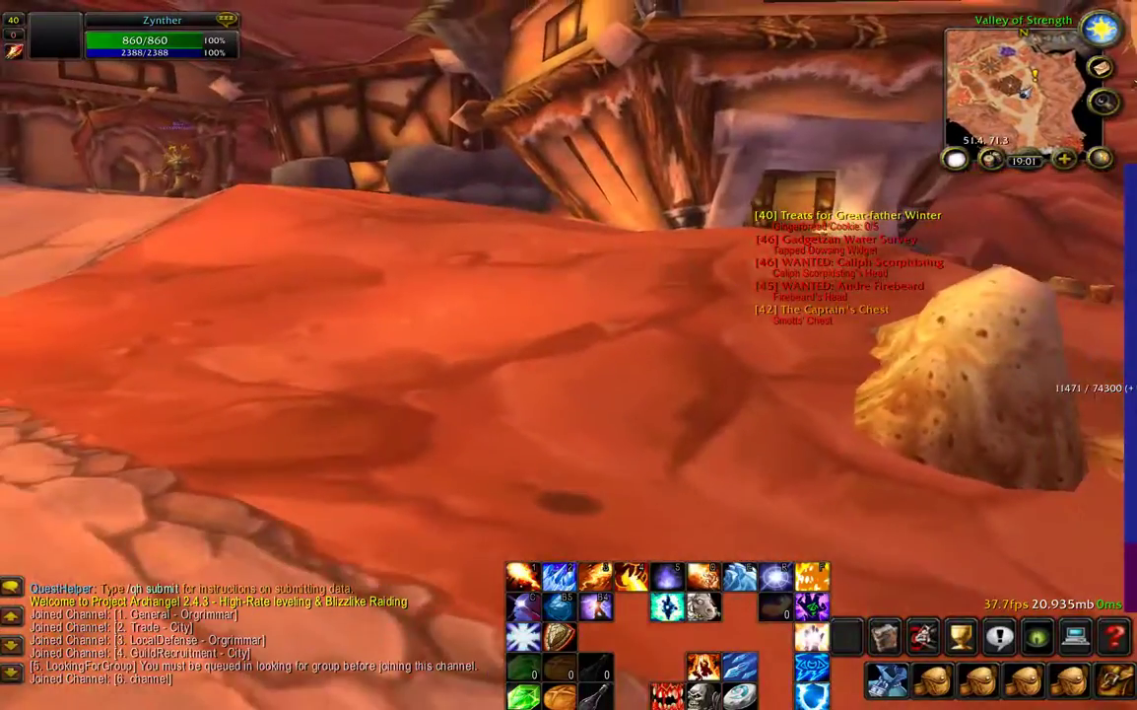
{"action": "key", "text": "w"}
{"action": "key", "text": "a"}
{"action": "key", "text": "d"}
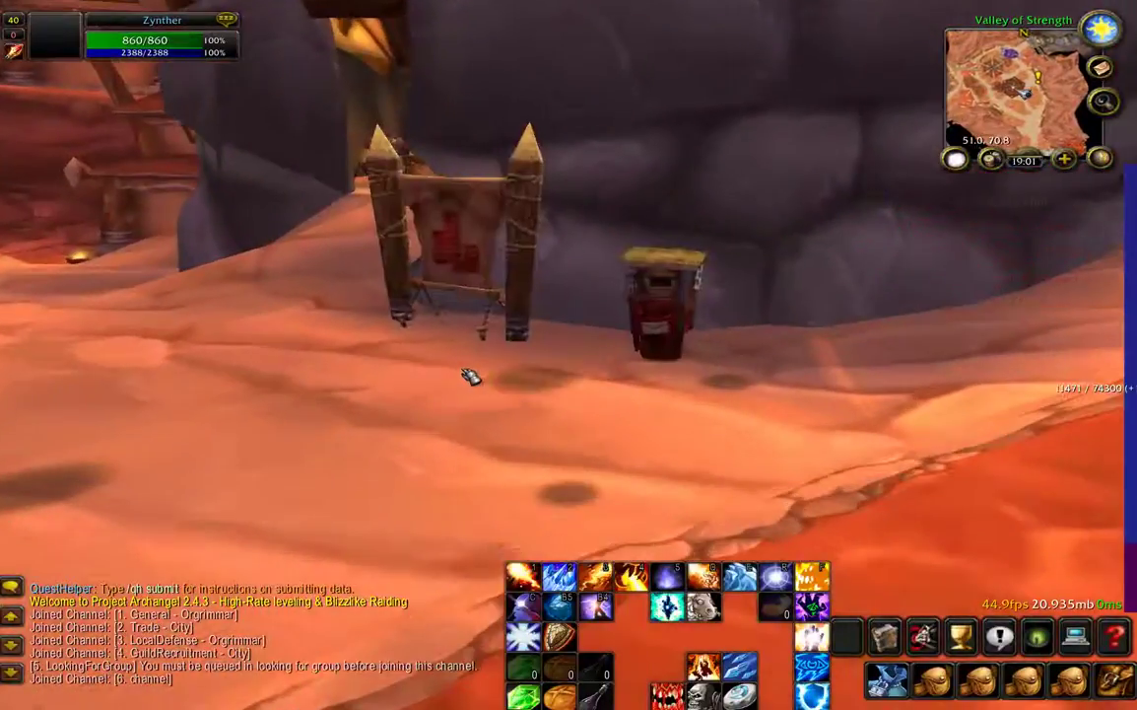
{"action": "key", "text": "w"}
{"action": "right_click", "coordinate": [651, 353]}
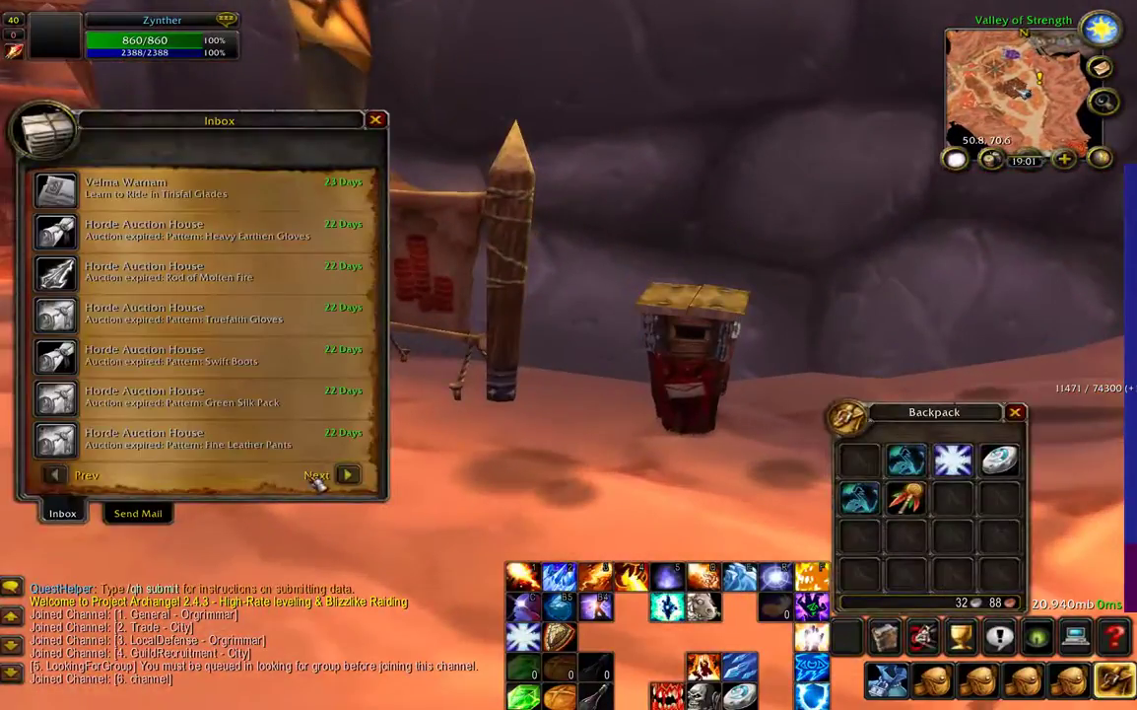
{"action": "left_click", "coordinate": [347, 475]}
{"action": "left_click", "coordinate": [347, 476]}
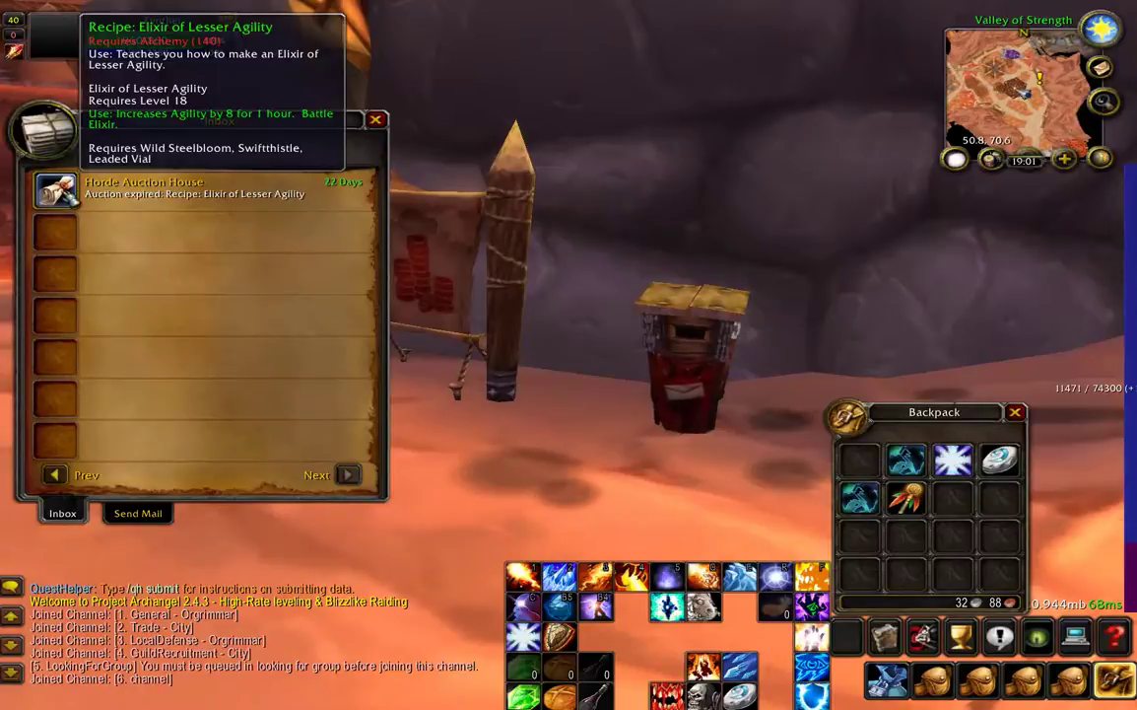
Back the character away from the mailbox in the Valley of Strength and close the open backpack
{"action": "key", "text": "s"}
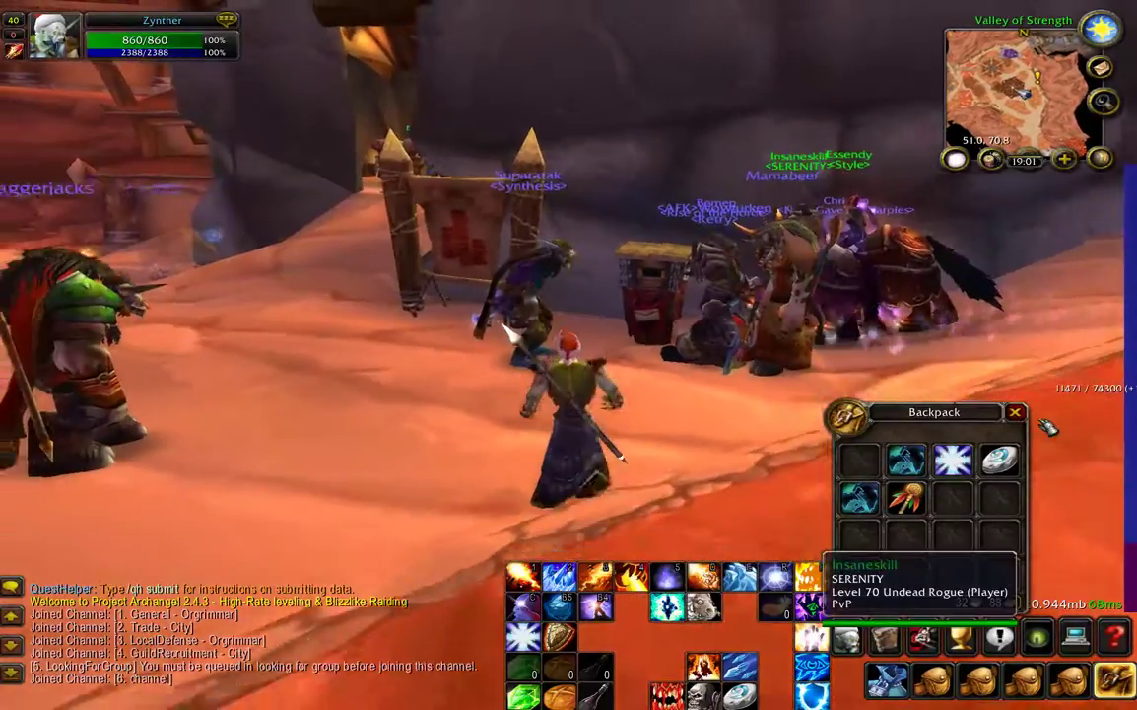
{"action": "left_click", "coordinate": [1014, 412]}
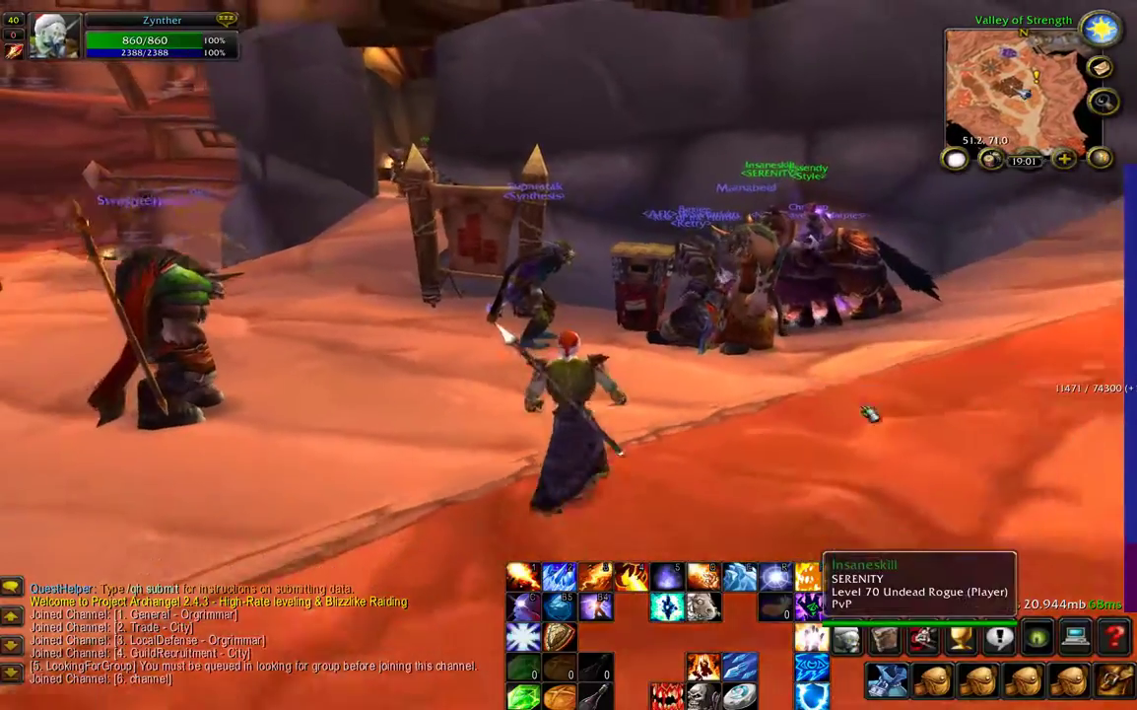
{"action": "left_click_drag", "start_coordinate": [814, 344], "coordinate": [961, 344]}
{"action": "key", "text": "d"}
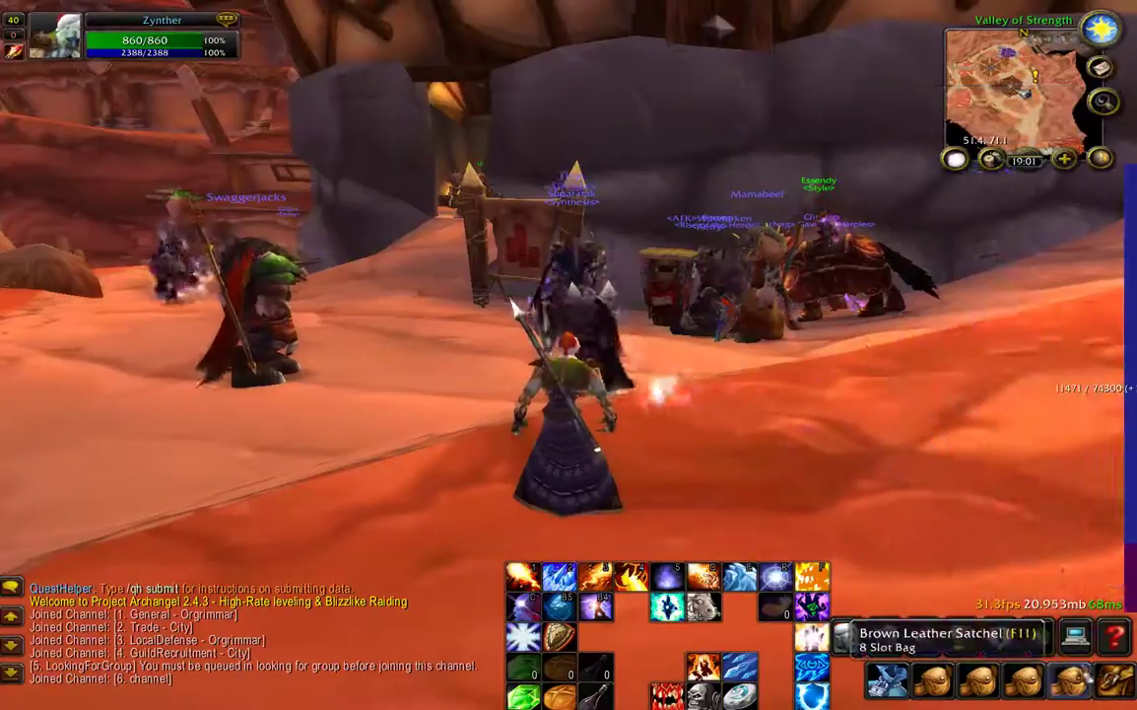
Move the first item in the backpack's second row to the empty first slot and close the backpack
{"action": "left_click", "coordinate": [1114, 678]}
{"action": "left_click_drag", "start_coordinate": [858, 496], "coordinate": [856, 474]}
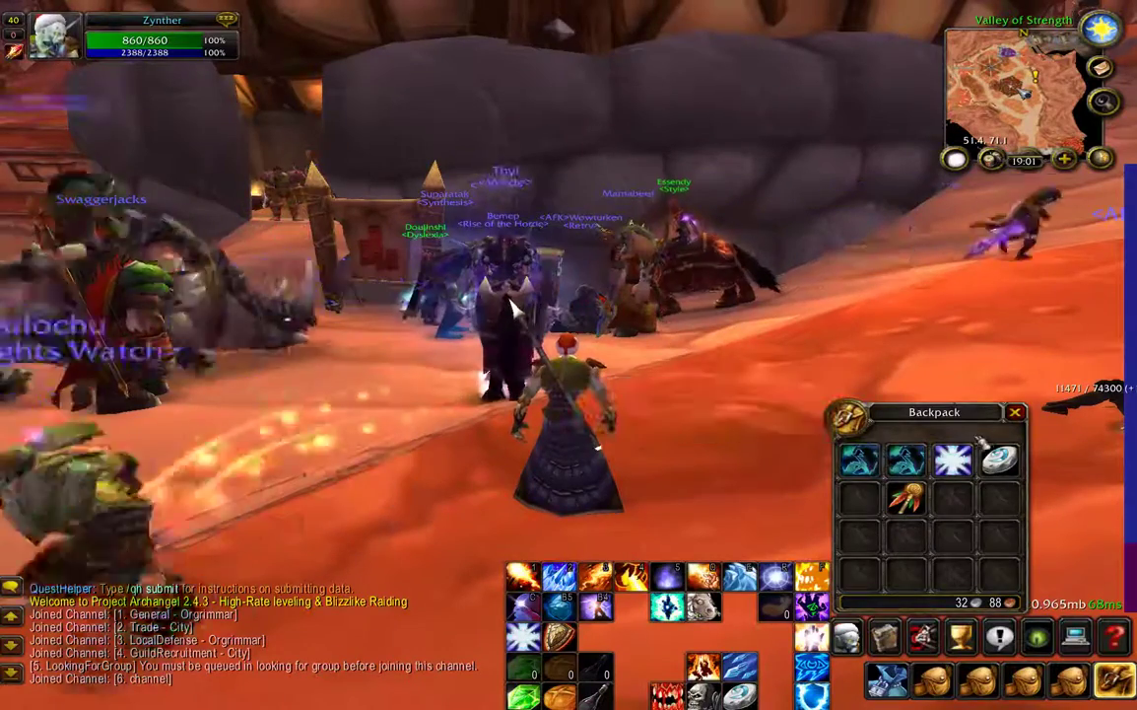
{"action": "left_click", "coordinate": [1014, 412]}
Run the character around the crowd near the mailbox in the Valley of Strength, jumping along the way
{"action": "key", "text": "w"}
{"action": "key", "text": "a"}
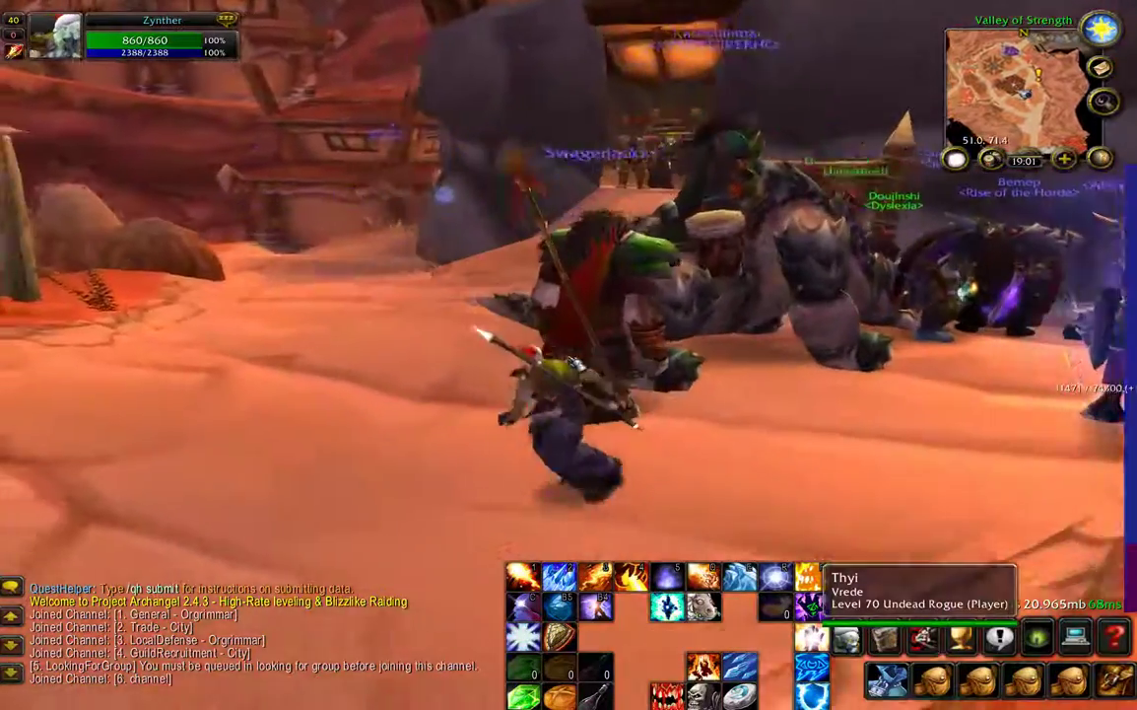
{"action": "key", "text": "w"}
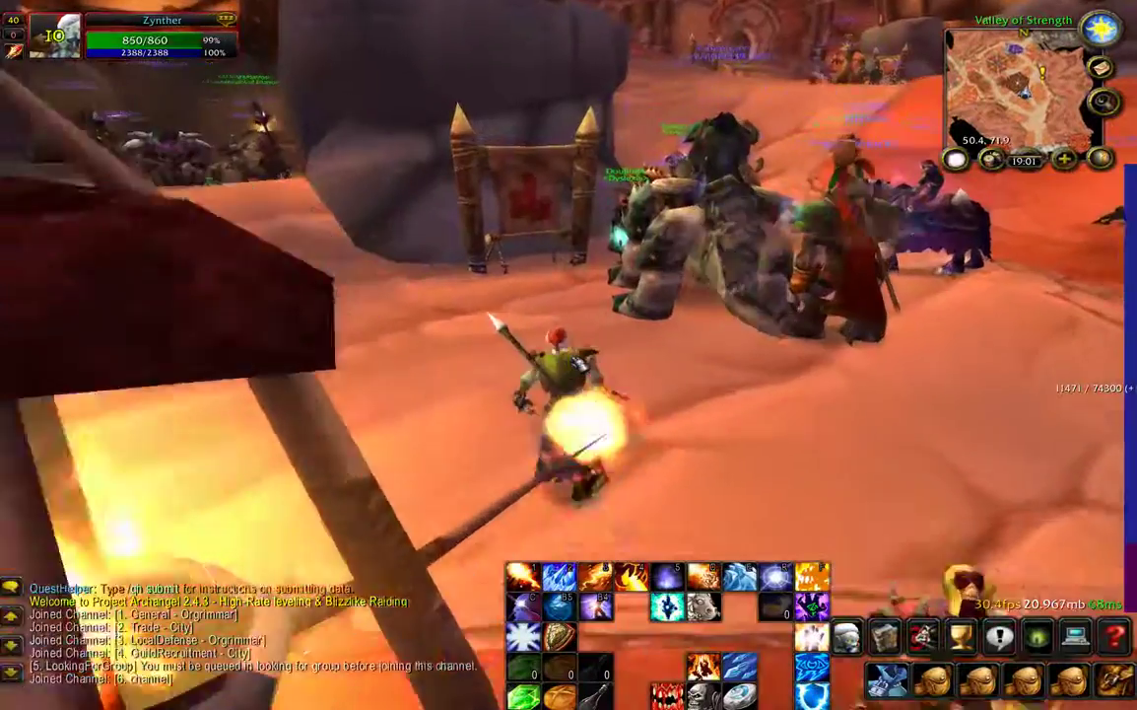
{"action": "key", "text": "space"}
{"action": "key", "text": "d"}
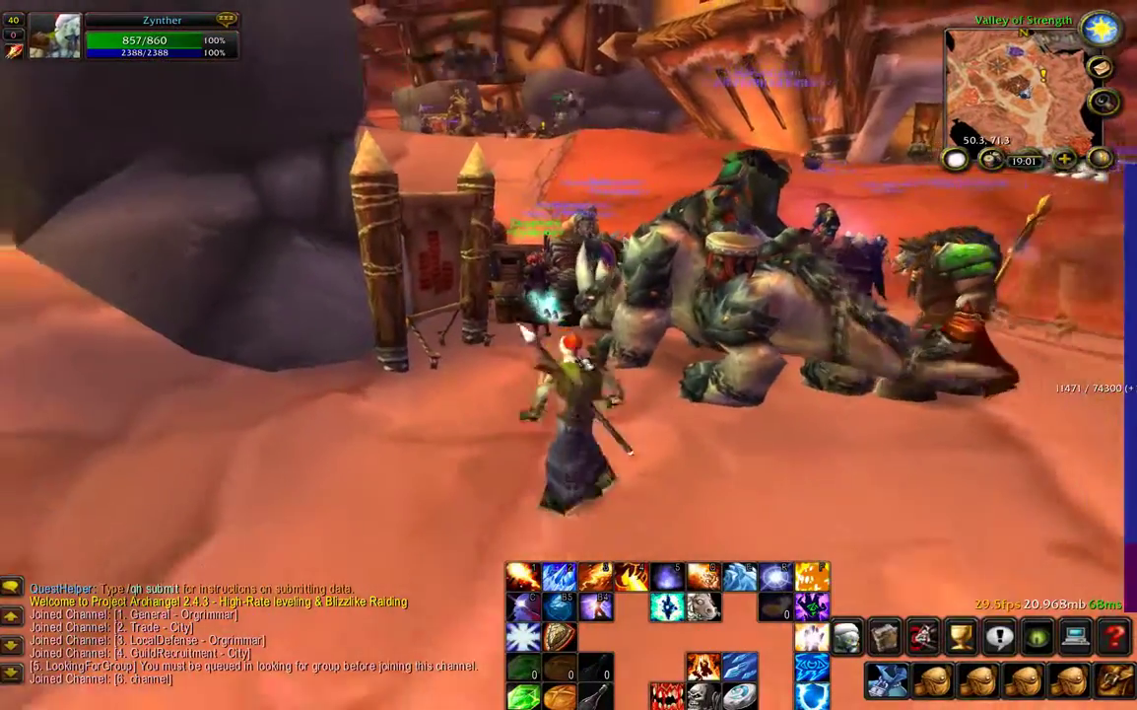
Make the character dance with the /dance chat command
{"action": "key", "text": "Return"}
{"action": "type", "text": "/dance"}
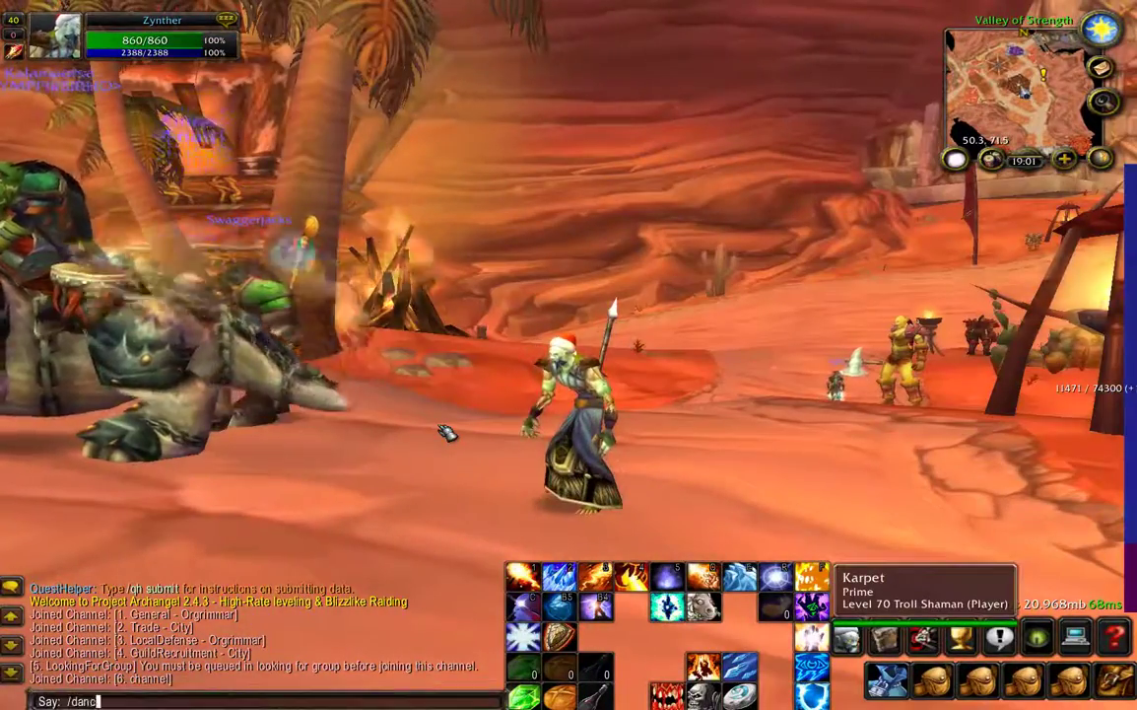
{"action": "key", "text": "Return"}
{"action": "left_click_drag", "start_coordinate": [447, 432], "coordinate": [477, 420]}
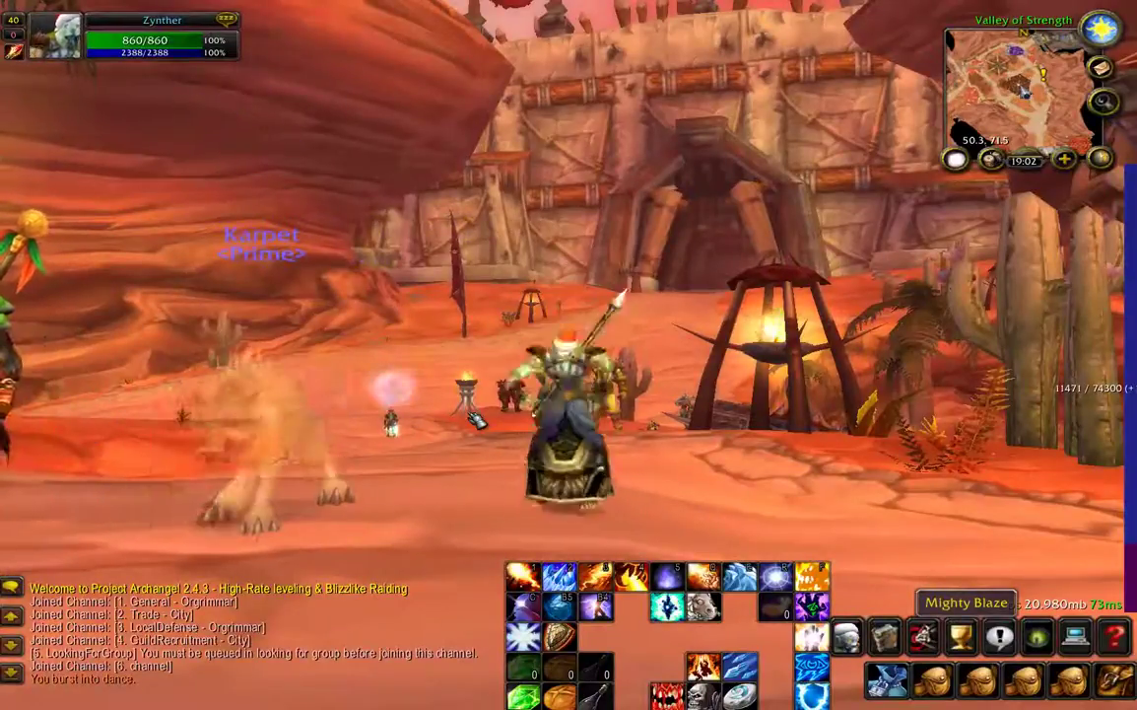
{"action": "key", "text": "space"}
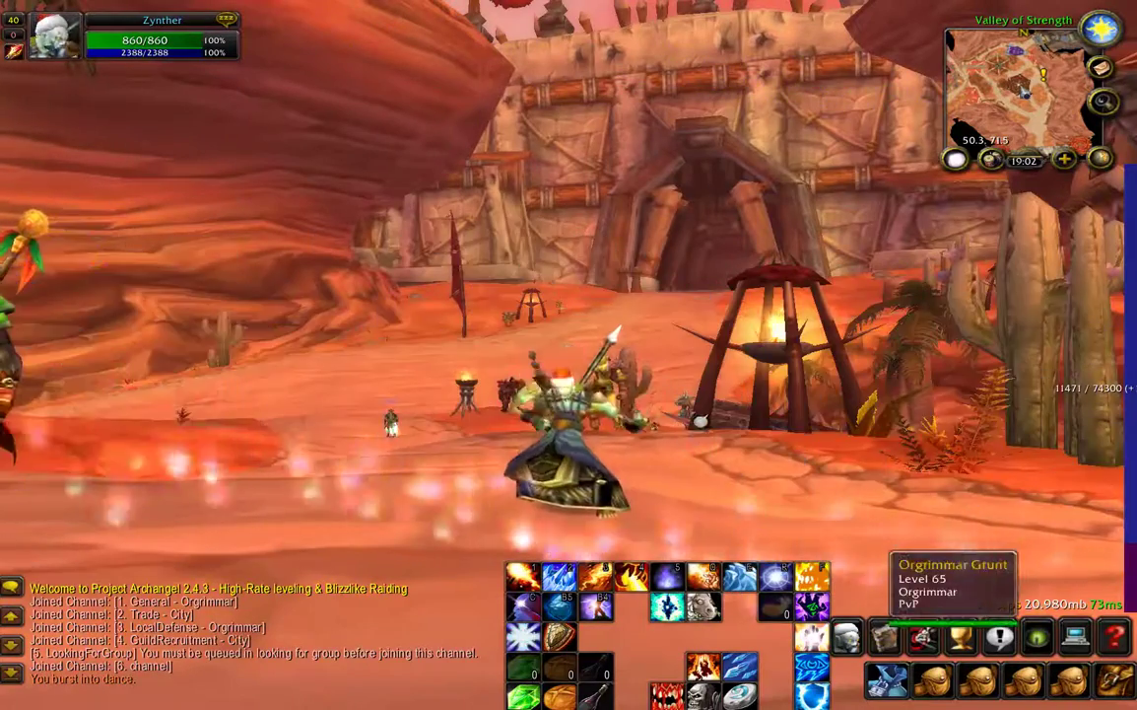
{"action": "left_click_drag", "start_coordinate": [579, 365], "coordinate": [394, 365]}
{"action": "left_click_drag", "start_coordinate": [702, 418], "coordinate": [897, 418]}
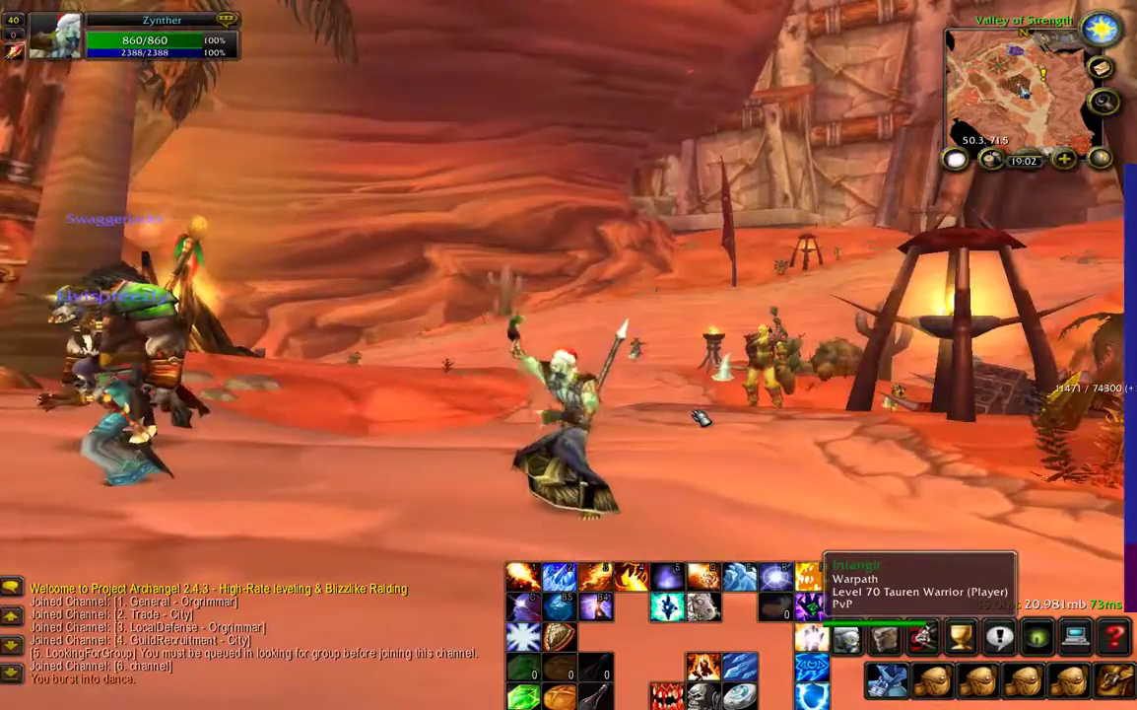
{"action": "left_click_drag", "start_coordinate": [729, 422], "coordinate": [1045, 422]}
{"action": "left_click_drag", "start_coordinate": [595, 365], "coordinate": [665, 363]}
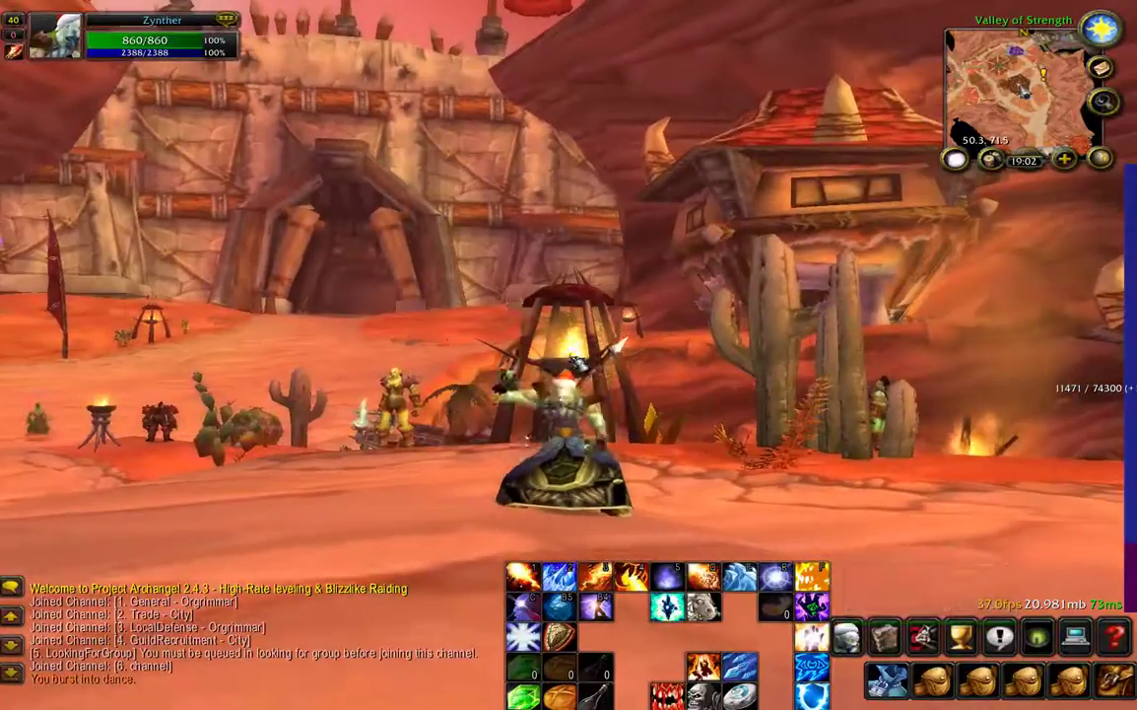
Bring up the game's options menu
{"action": "key", "text": "Escape"}
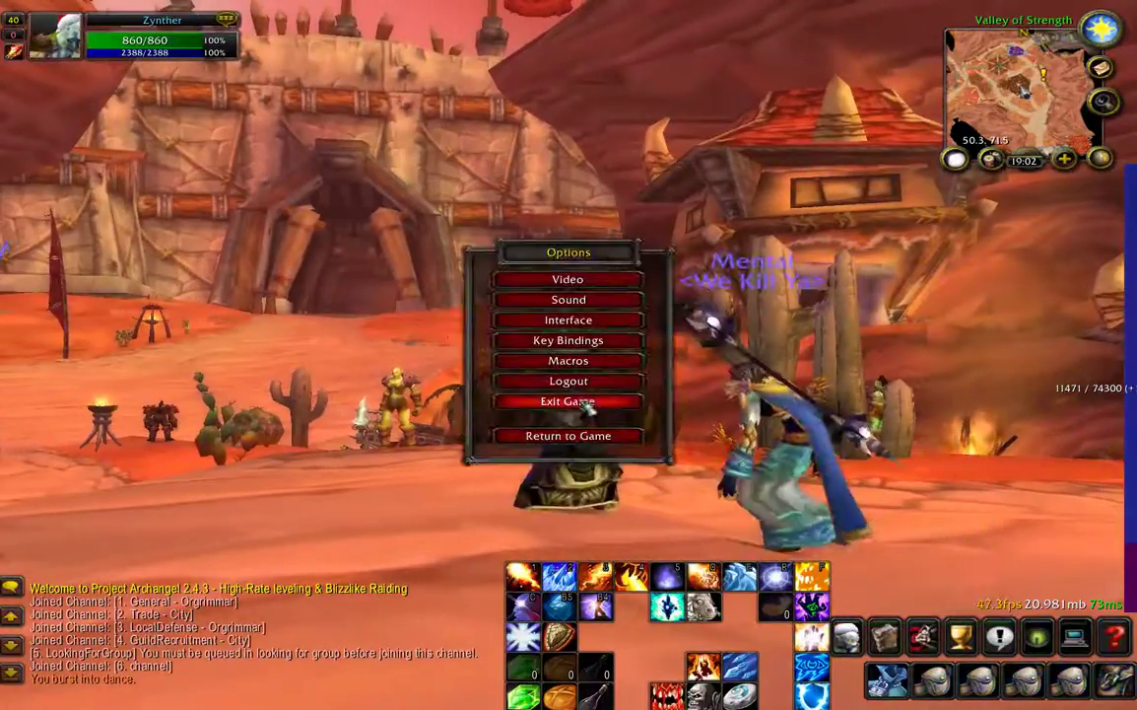